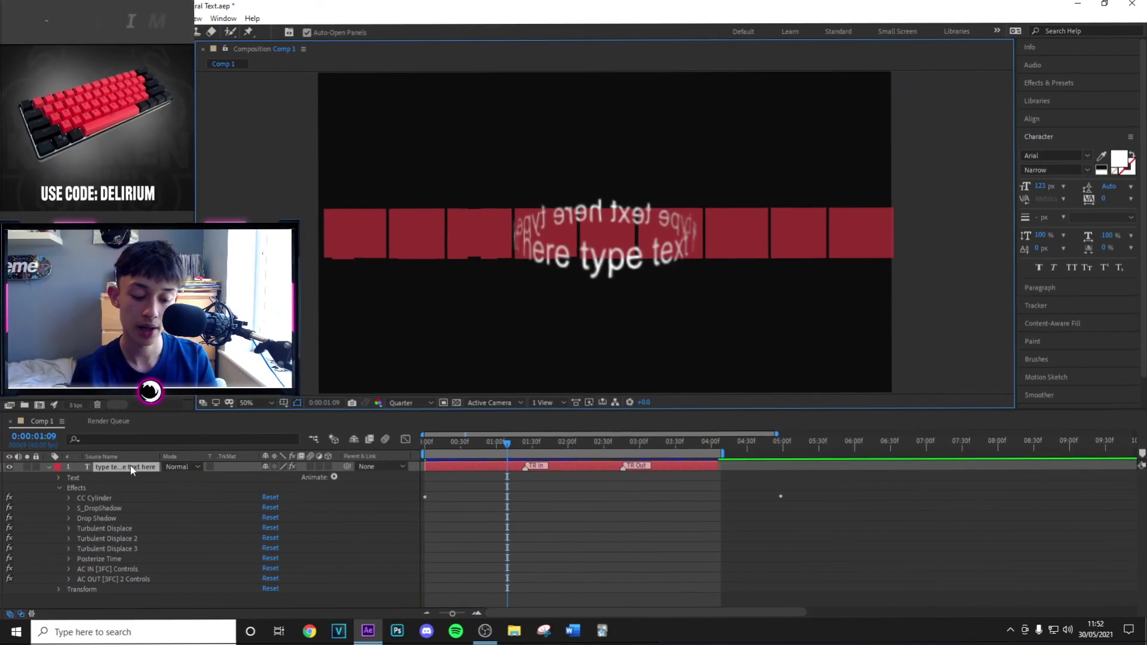
Replace the spiral text with 'text text text text text' and scrub to preview the spin.
type("text")
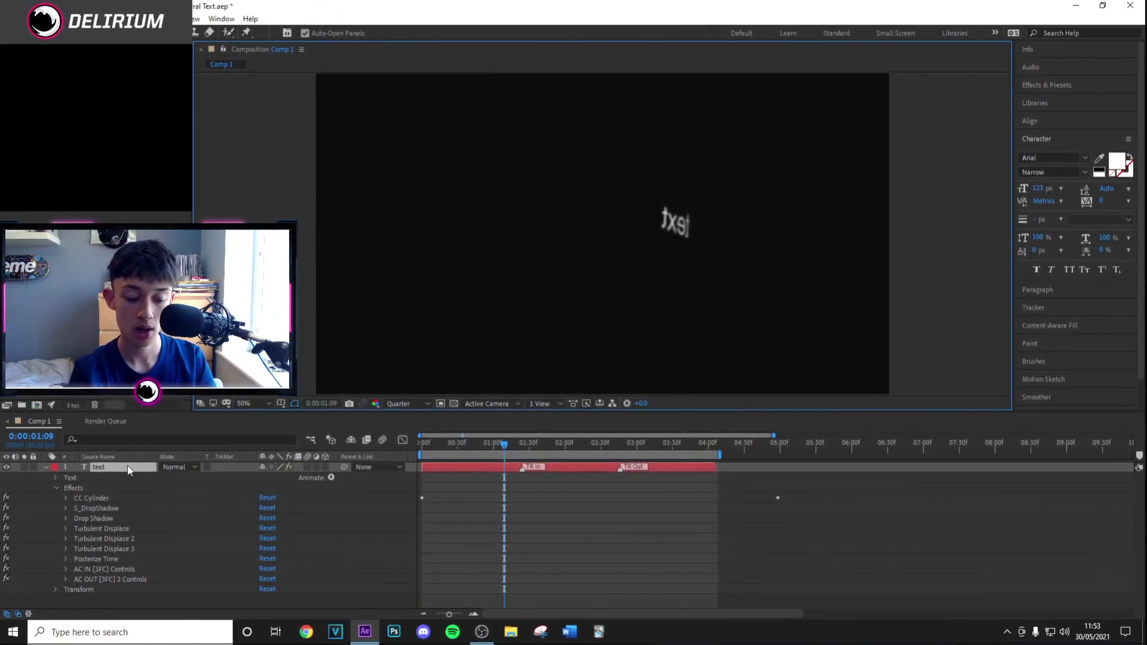
type(" text text text")
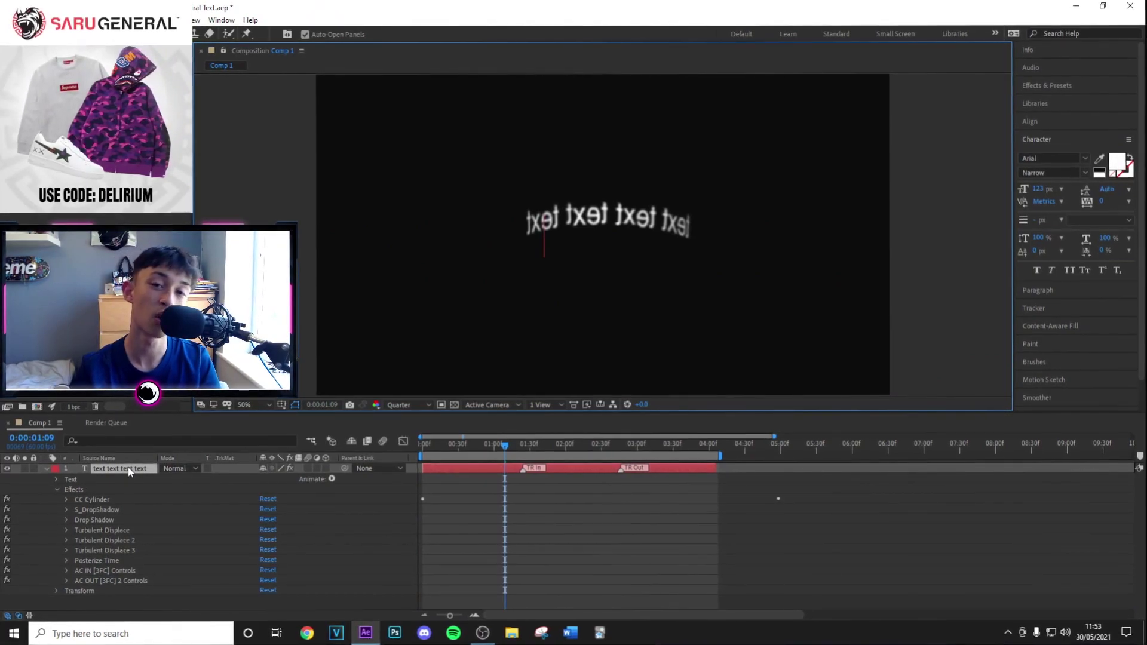
type(" text")
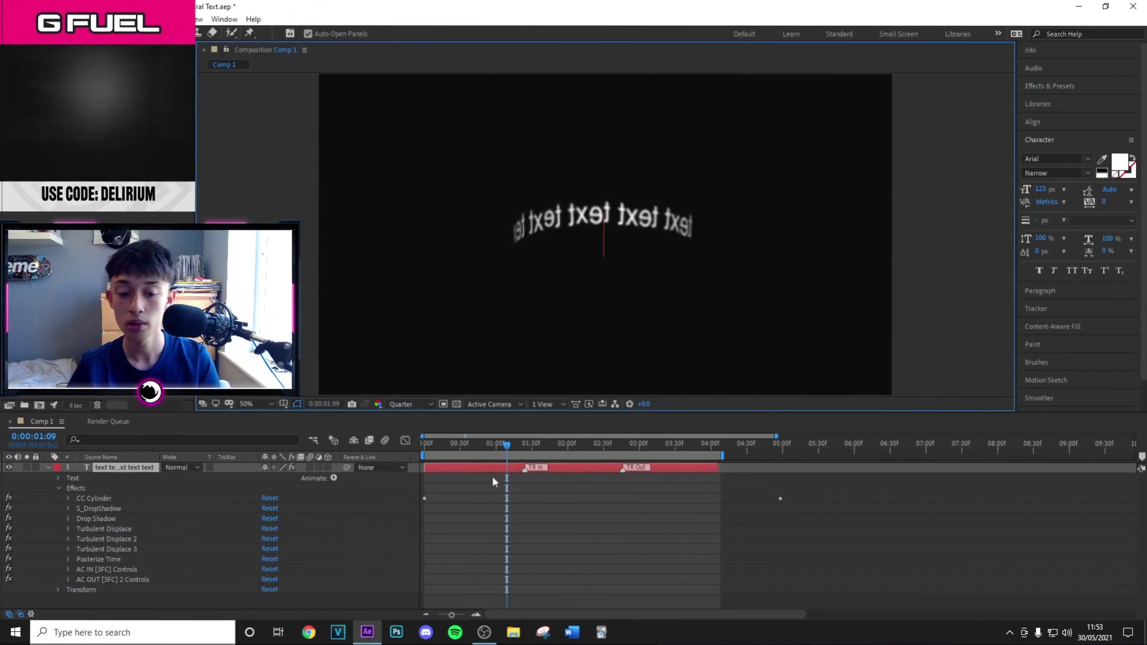
left_click_drag(518, 449, 660, 481)
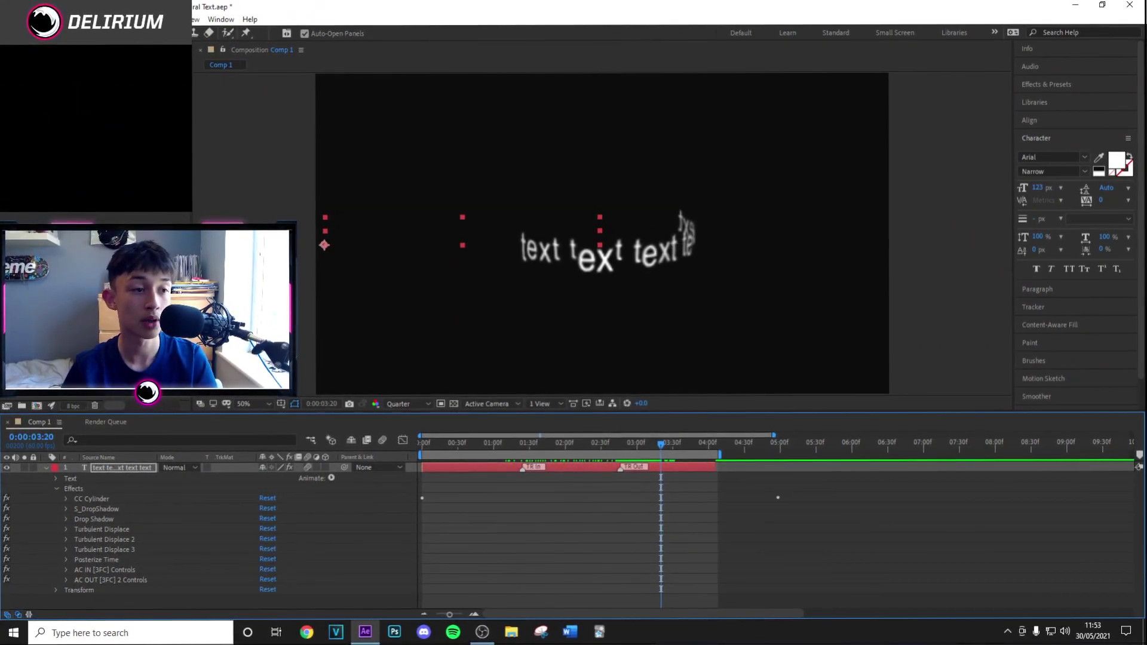
left_click(9, 19)
Queue Comp 1 for rendering with RGB + Alpha output channels and start the render.
mouse_move(89, 213)
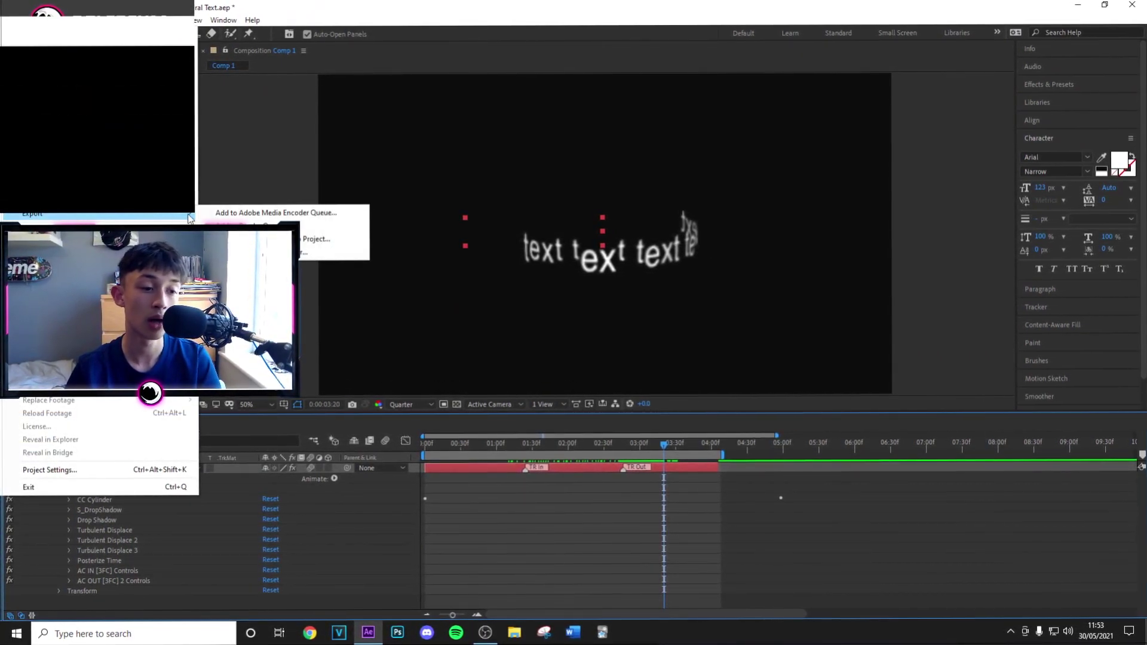
left_click(251, 233)
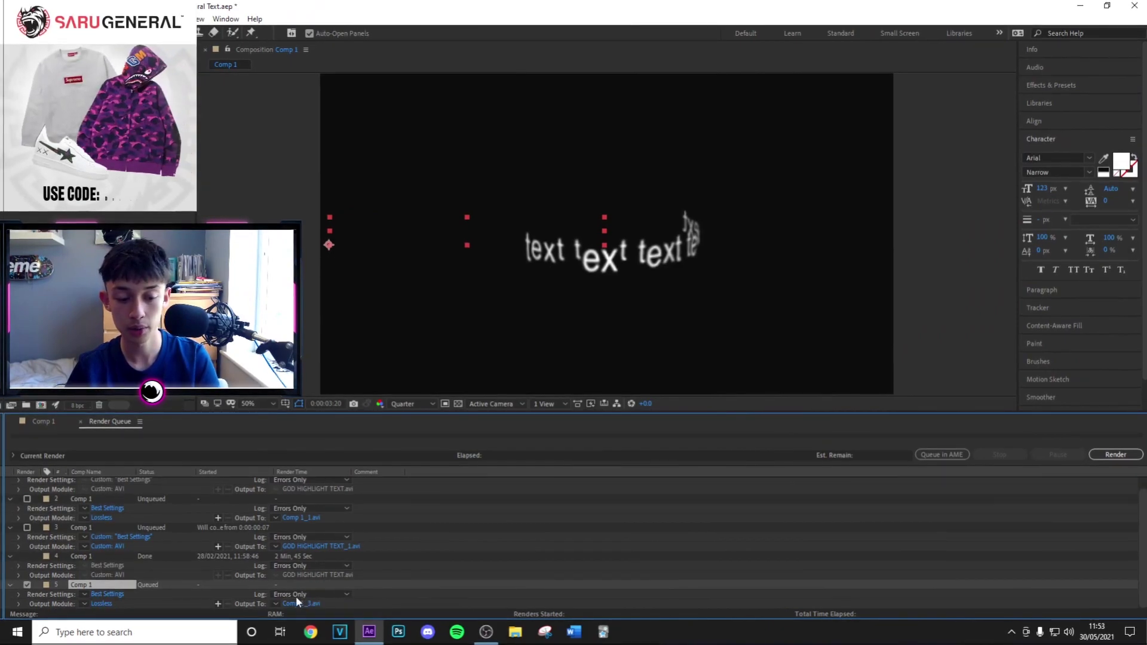
left_click(98, 601)
left_click(517, 260)
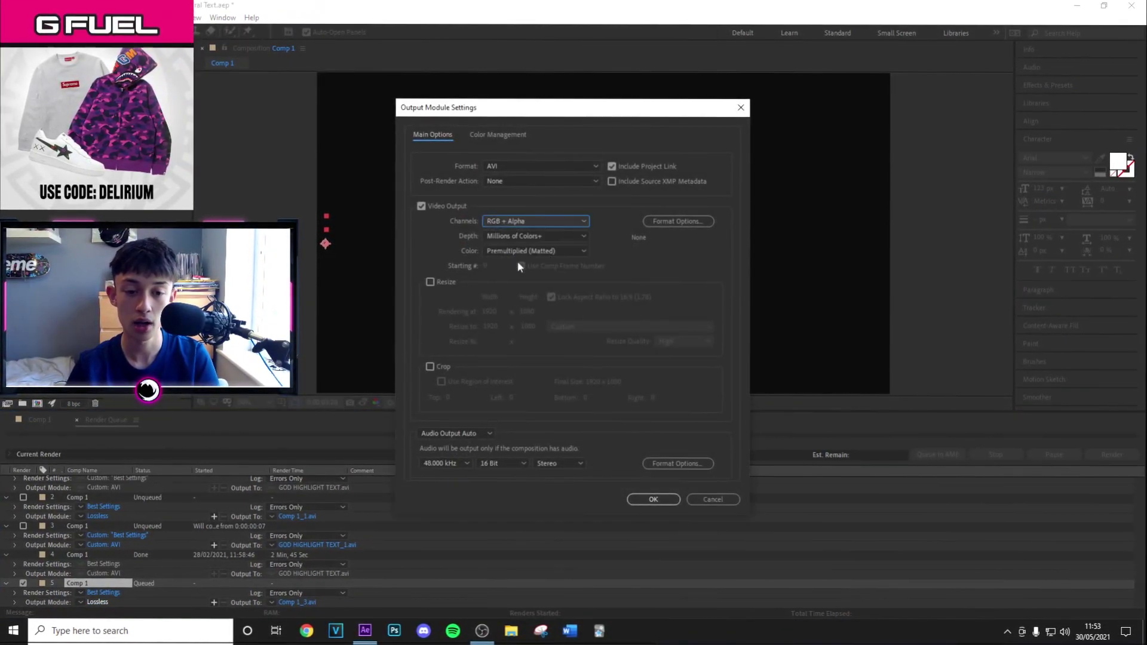
left_click(652, 499)
left_click(1115, 454)
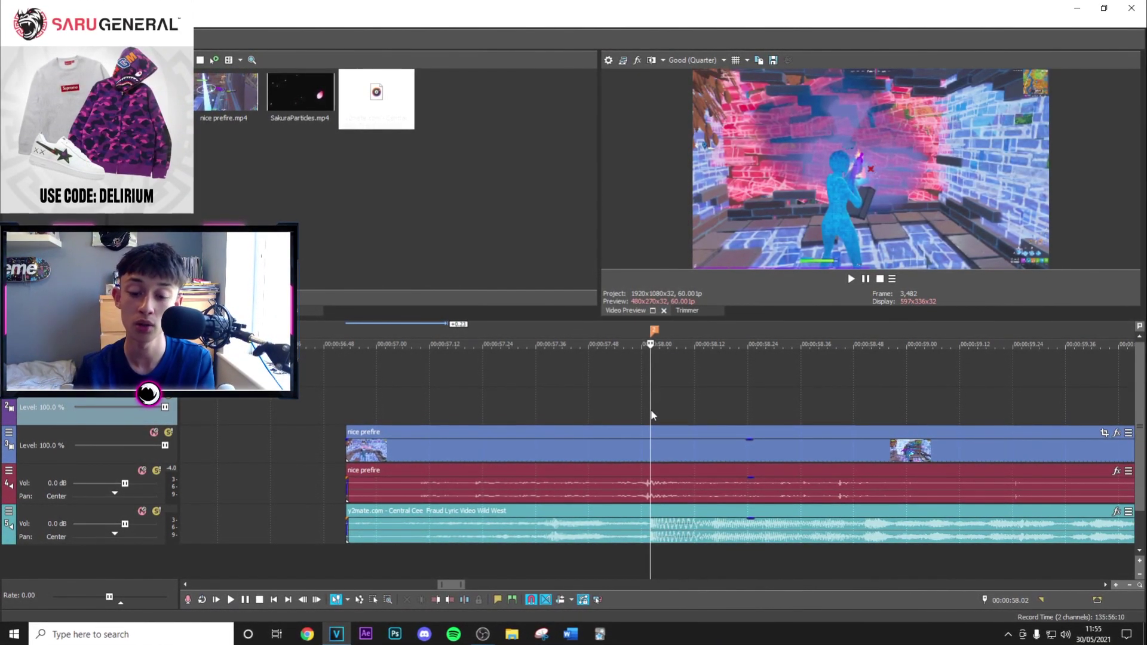
Move the cursor back 50 frames to 00:00:57.12 and split the nice prefire clip there.
scroll(653, 414, "up", 5)
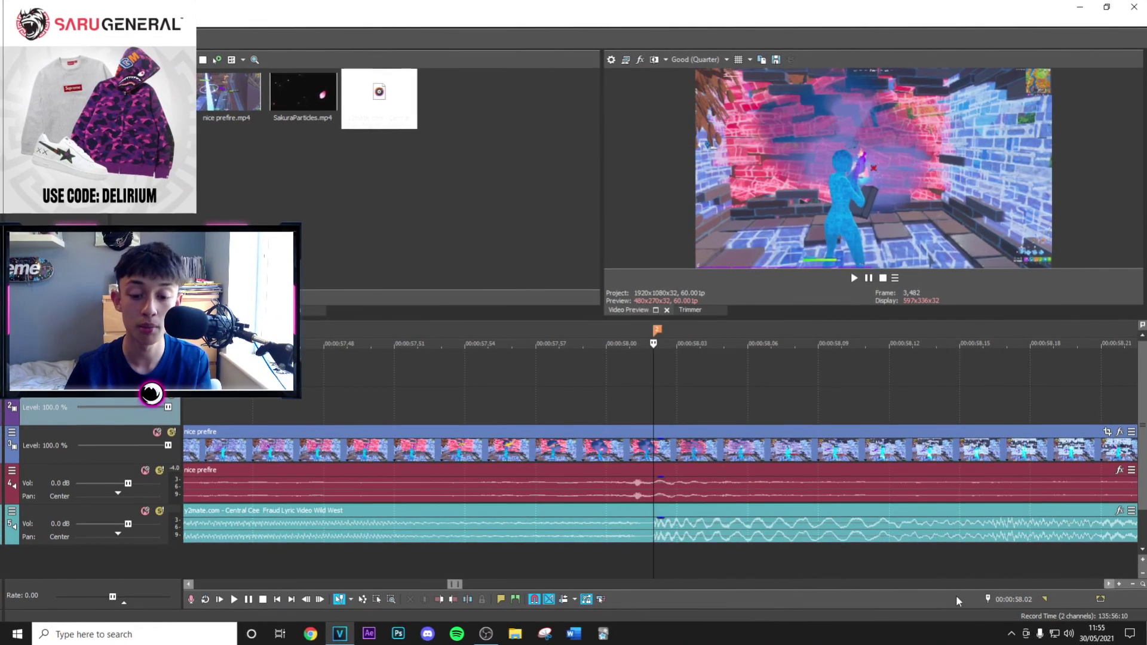
double_click(1009, 602)
type("-50")
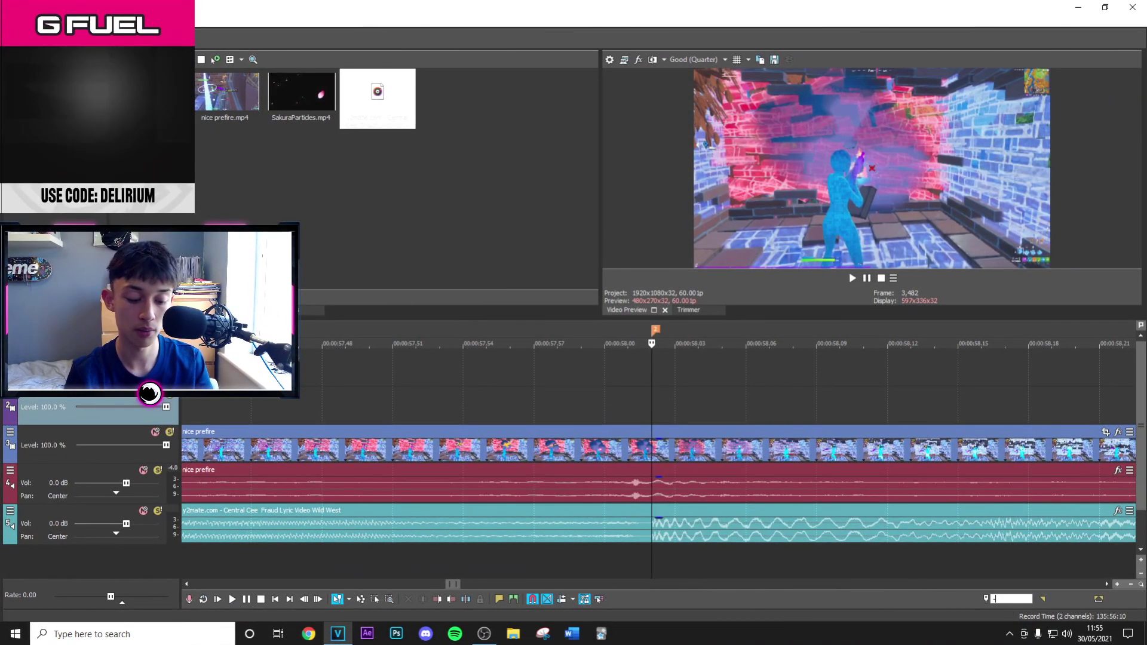
key("Return")
right_click(460, 448)
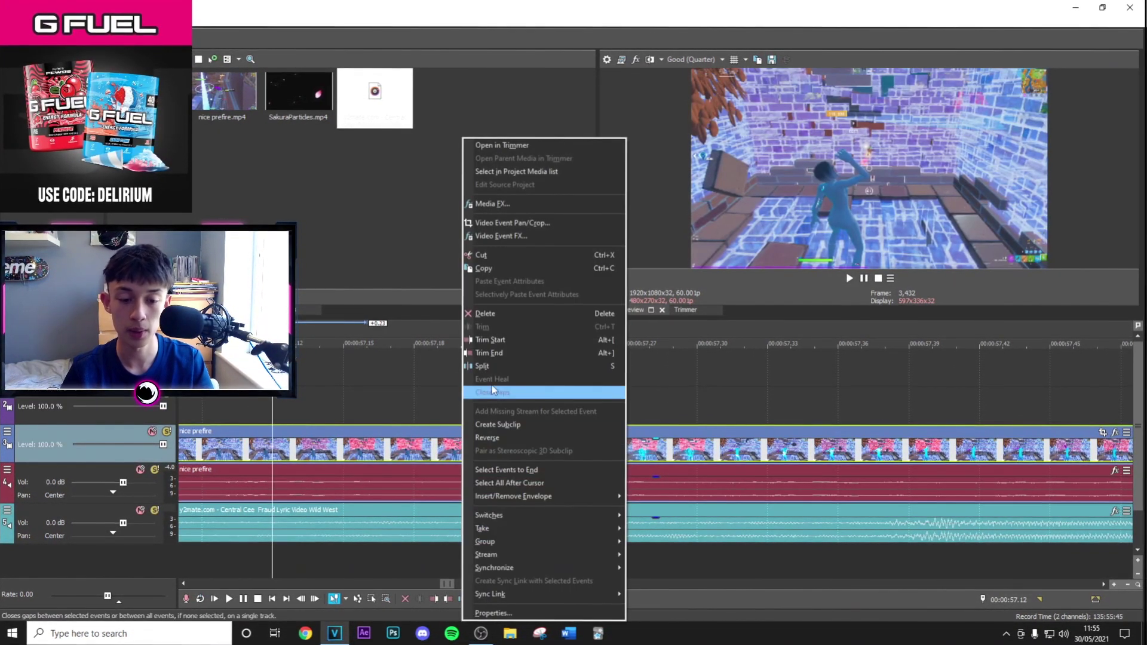
left_click(502, 367)
scroll(806, 448, "down", 4)
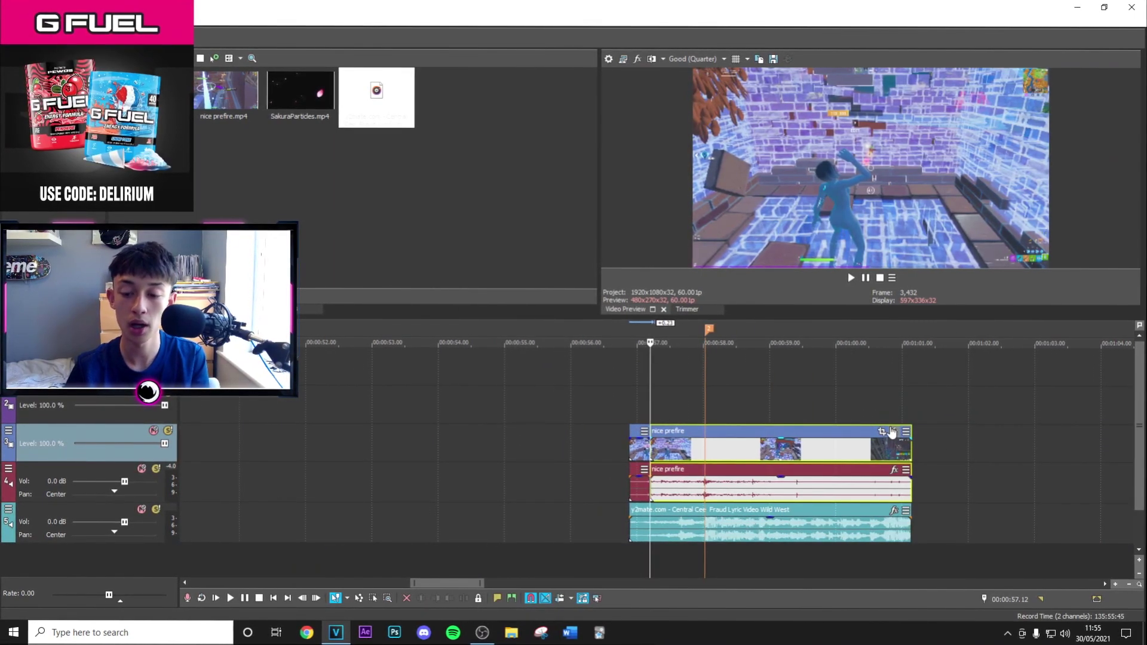
left_click(892, 431)
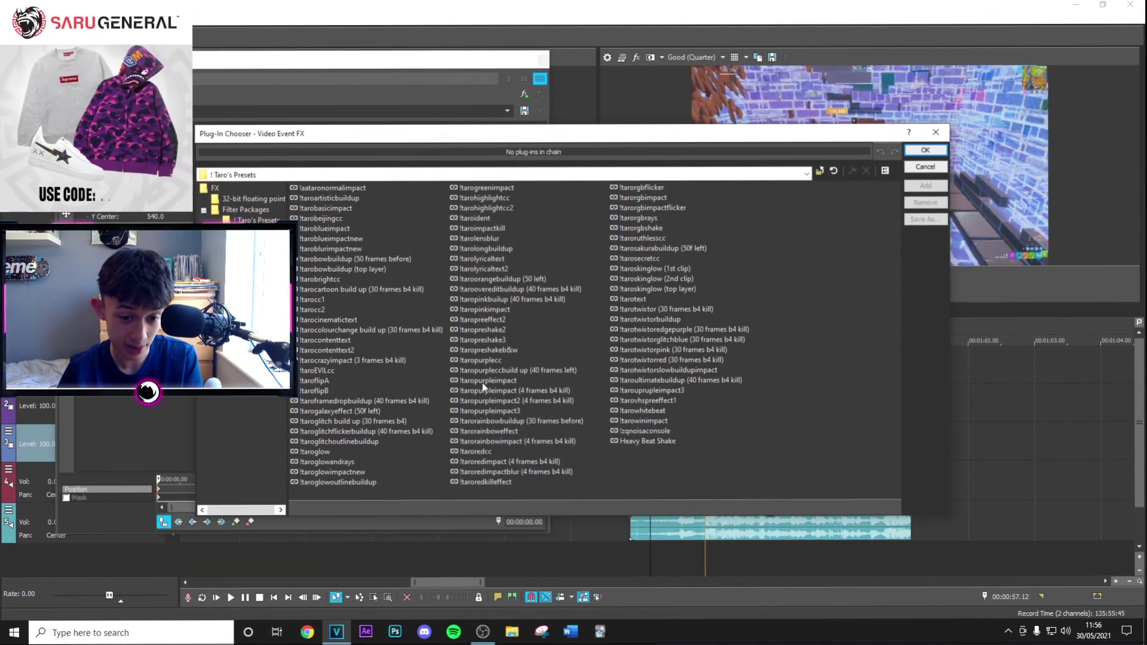
Apply the !taroorangebuildup (50 left) preset to the split-off clip and review its Looks settings.
double_click(505, 279)
left_click(925, 150)
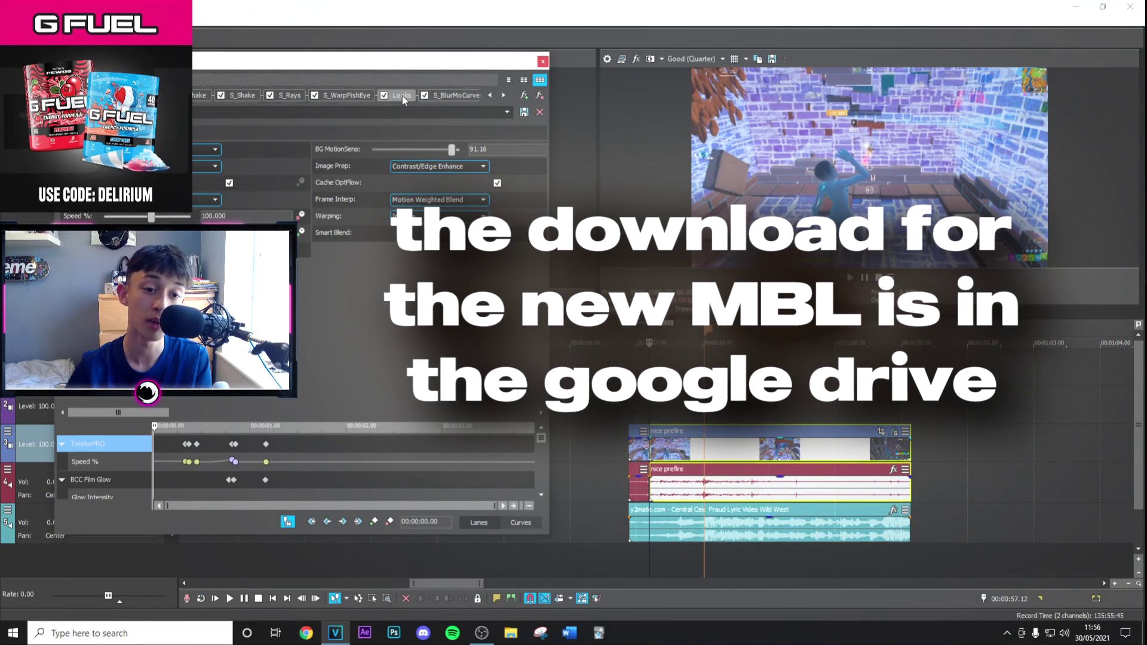
left_click(402, 96)
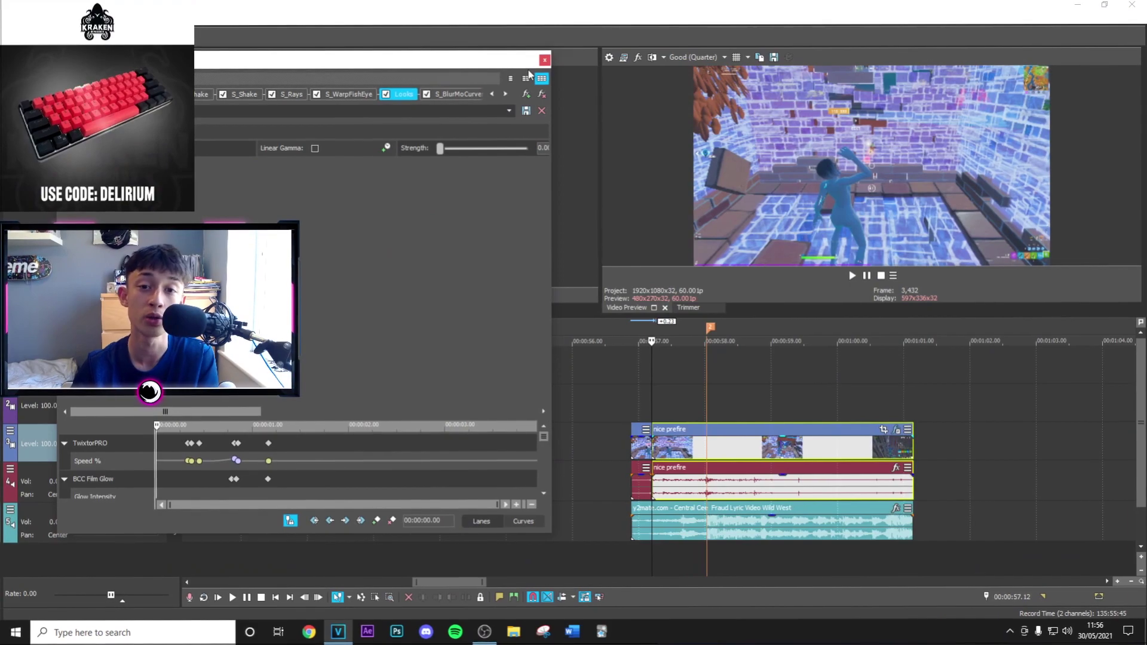
left_click(546, 60)
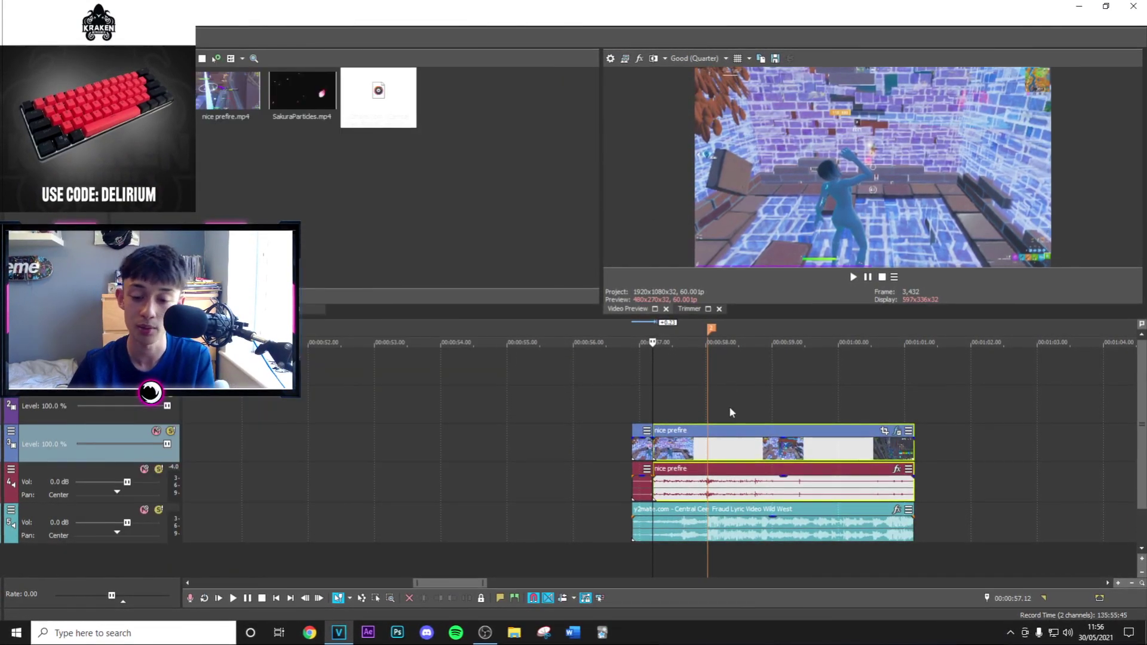
scroll(668, 403, "up", 4)
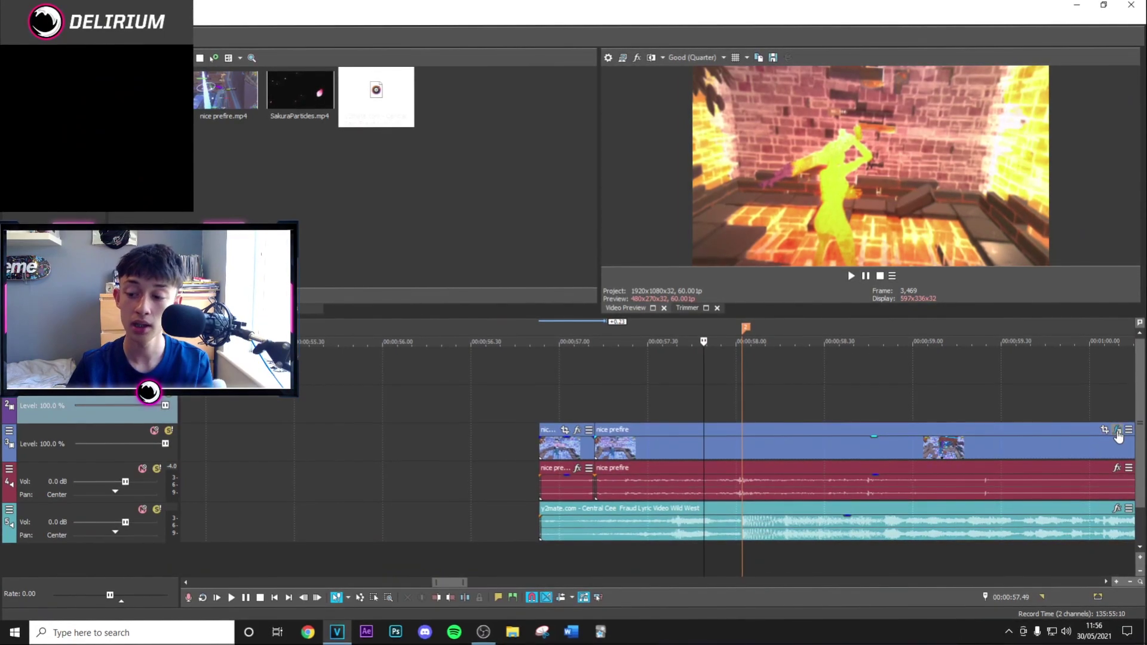
left_click(1118, 432)
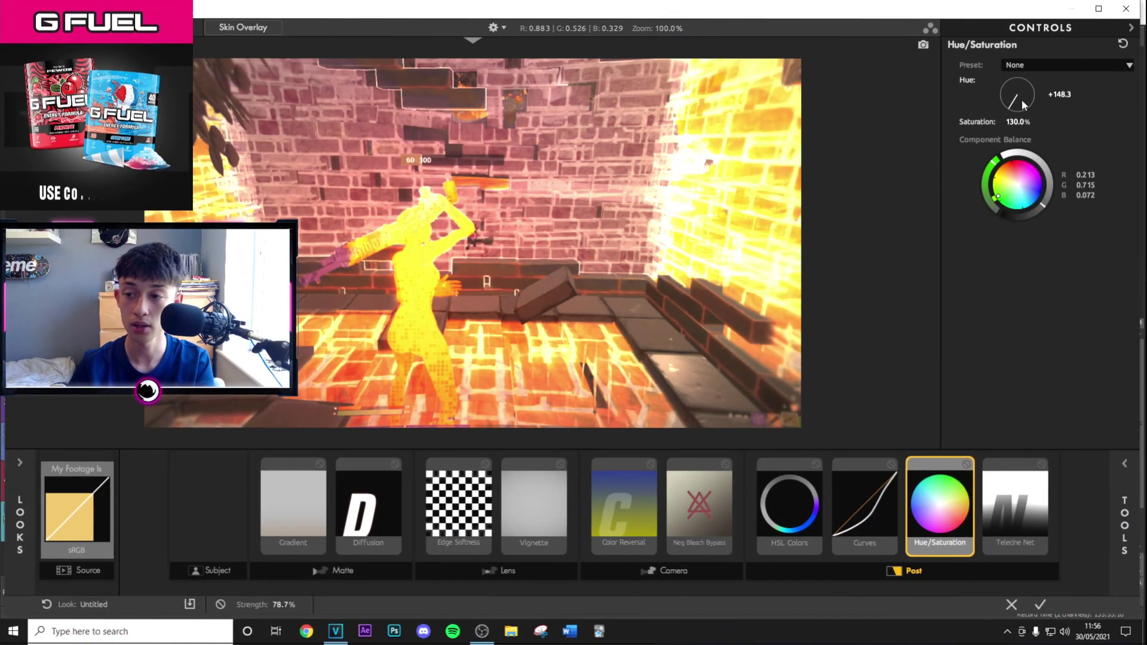
Turn the Hue dial to +154.5 and apply the Looks adjustment.
left_click_drag(1031, 101, 1012, 106)
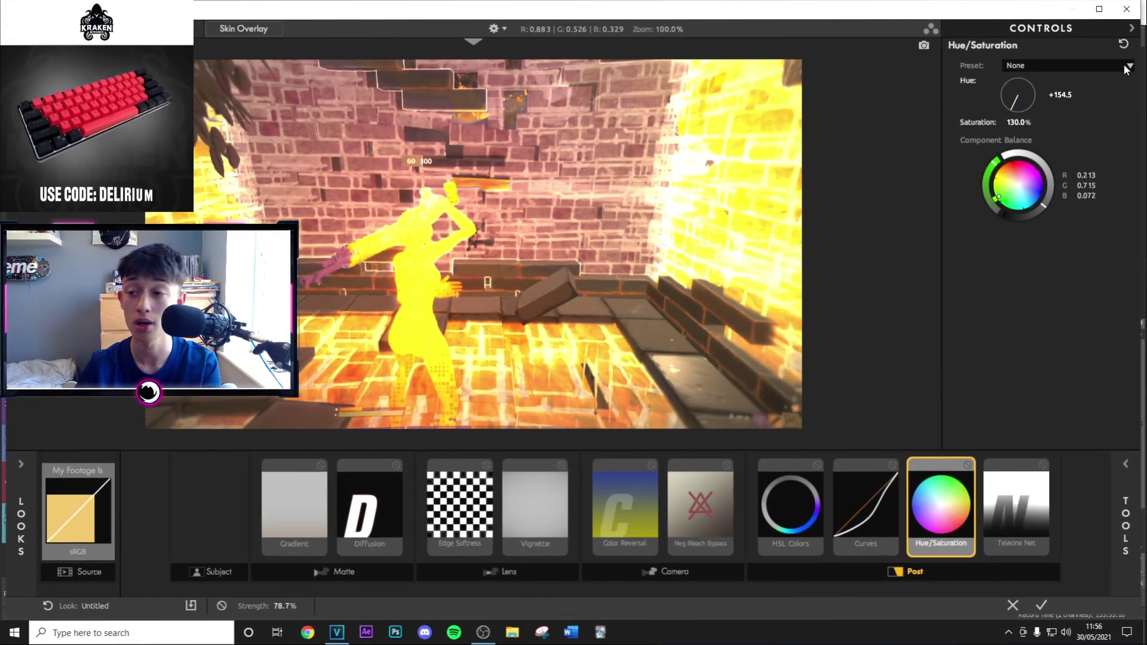
left_click(1040, 605)
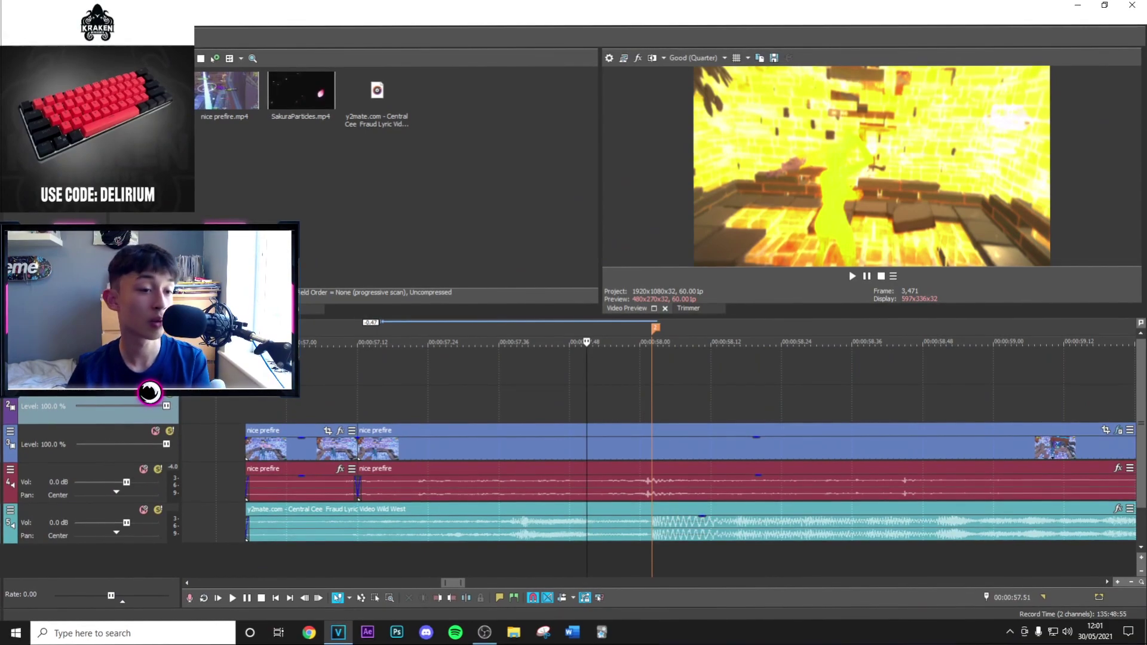
Add the rendered Comp 1_2 clip on a track above the gameplay and preview the lyric text.
left_click_drag(302, 92, 418, 396)
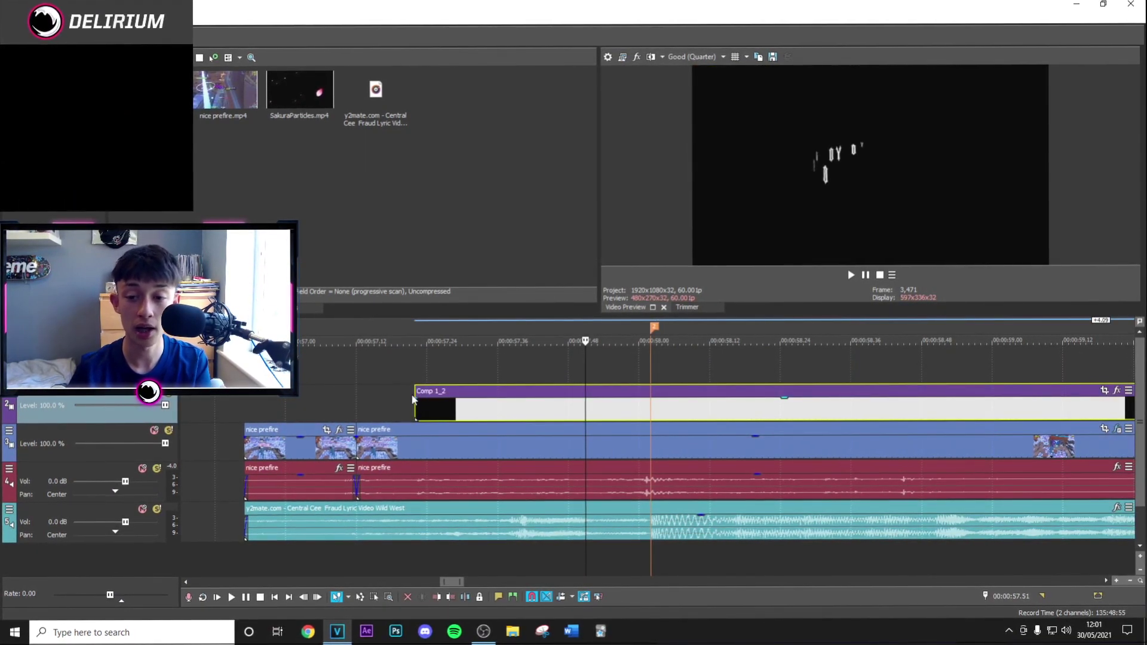
scroll(633, 418, "down", 2)
left_click(748, 411)
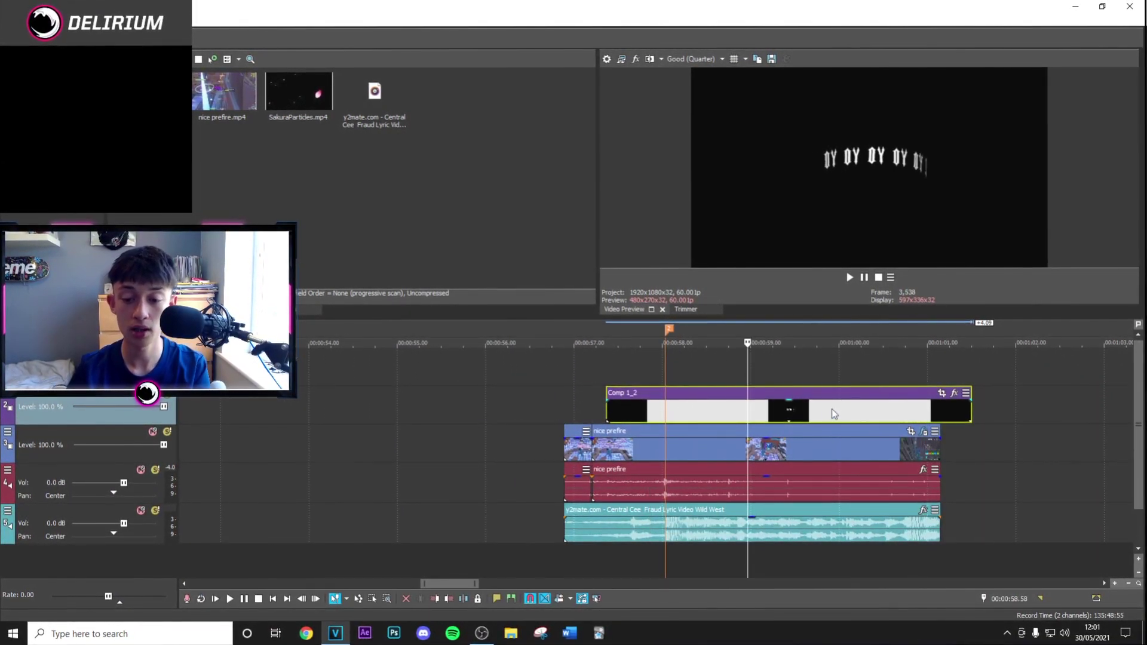
left_click(833, 412)
scroll(803, 412, "up", 2)
left_click(729, 413)
scroll(744, 415, "down", 1)
scroll(693, 409, "up", 2)
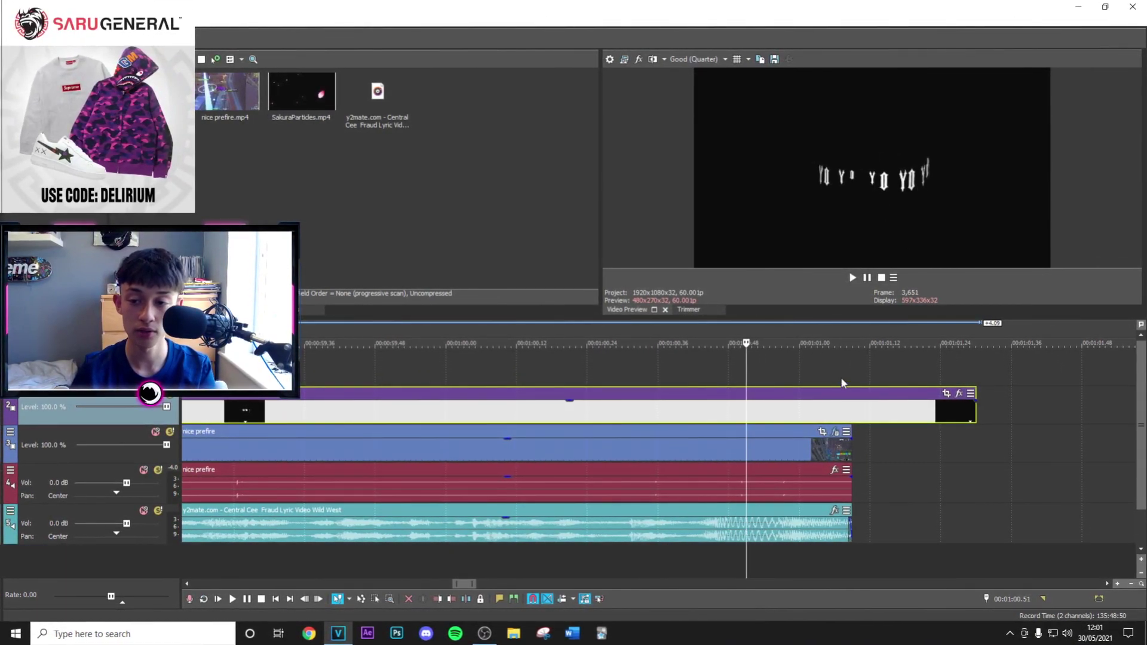
Split Comp 1_2, delete the unwanted part, move it to marker 2 and lengthen its start.
right_click(782, 406)
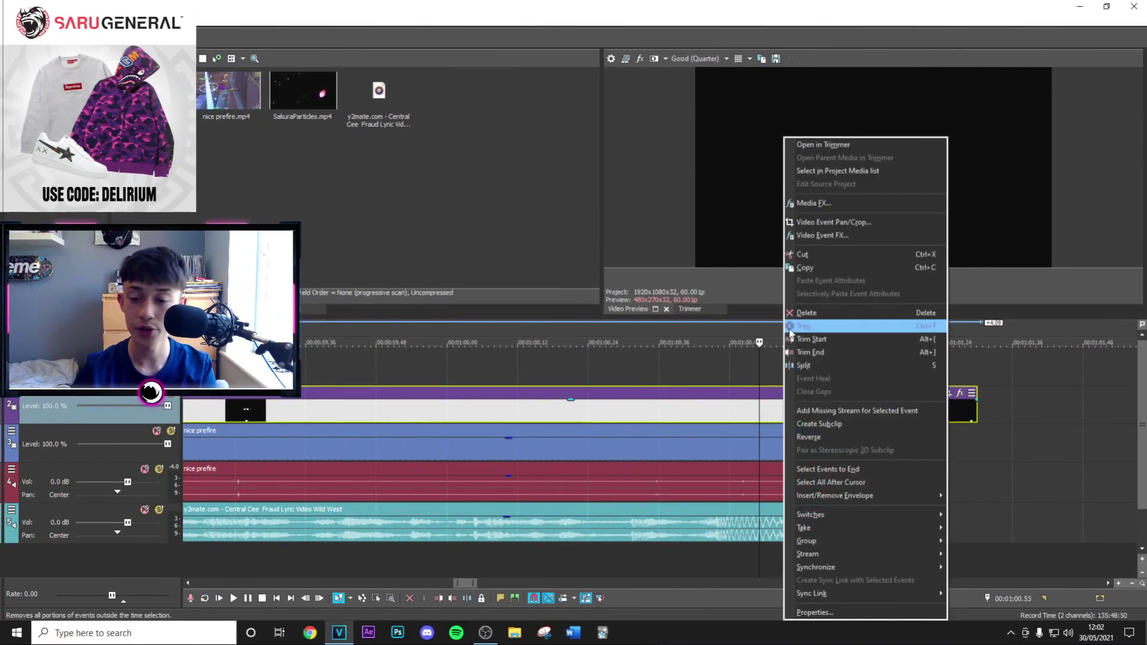
left_click(811, 366)
left_click(724, 409)
key("Delete")
scroll(725, 410, "down", 4)
left_click_drag(676, 413, 485, 417)
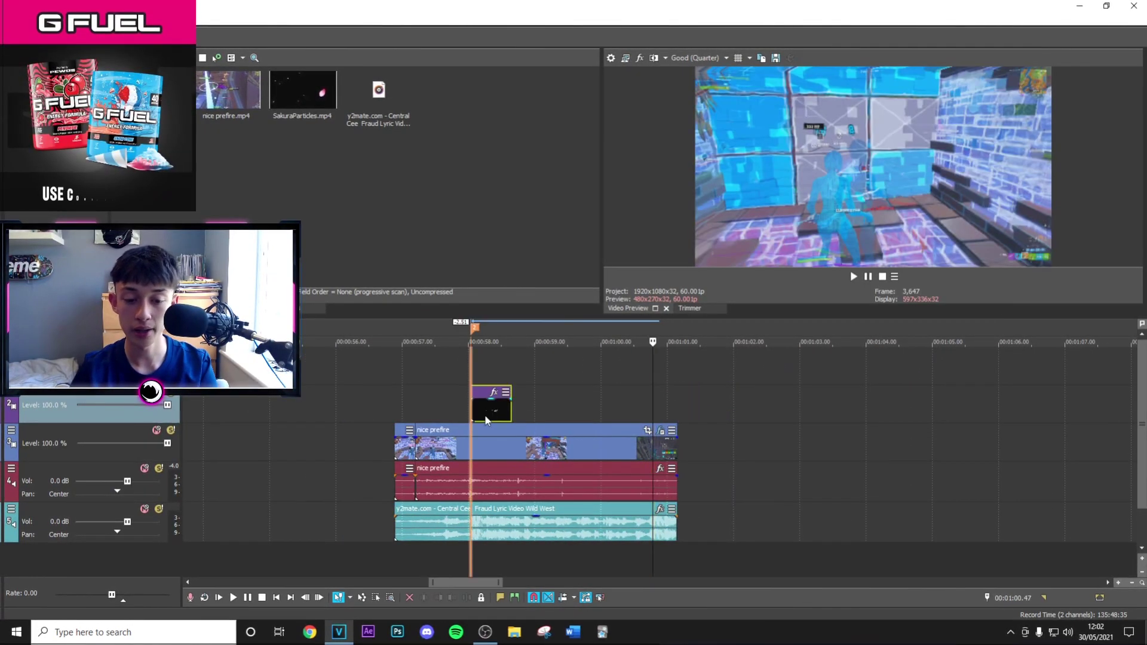
scroll(474, 380, "up", 5)
left_click_drag(653, 412, 394, 412)
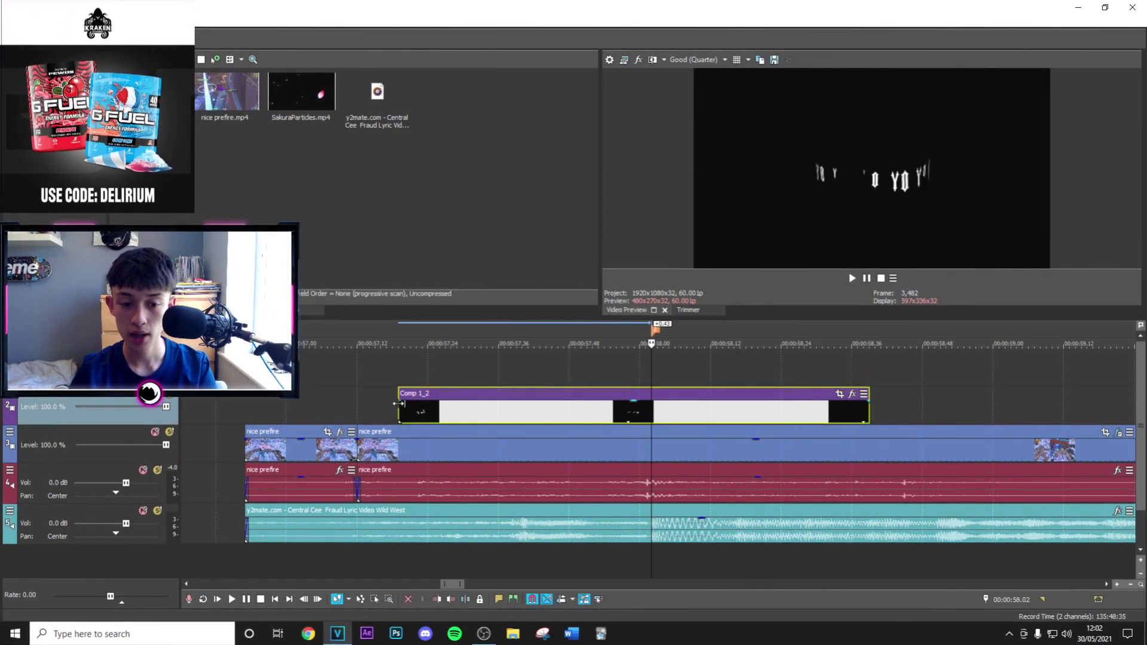
Scrub from 57.12 through the YO YO YO text to preview it.
left_click(357, 421)
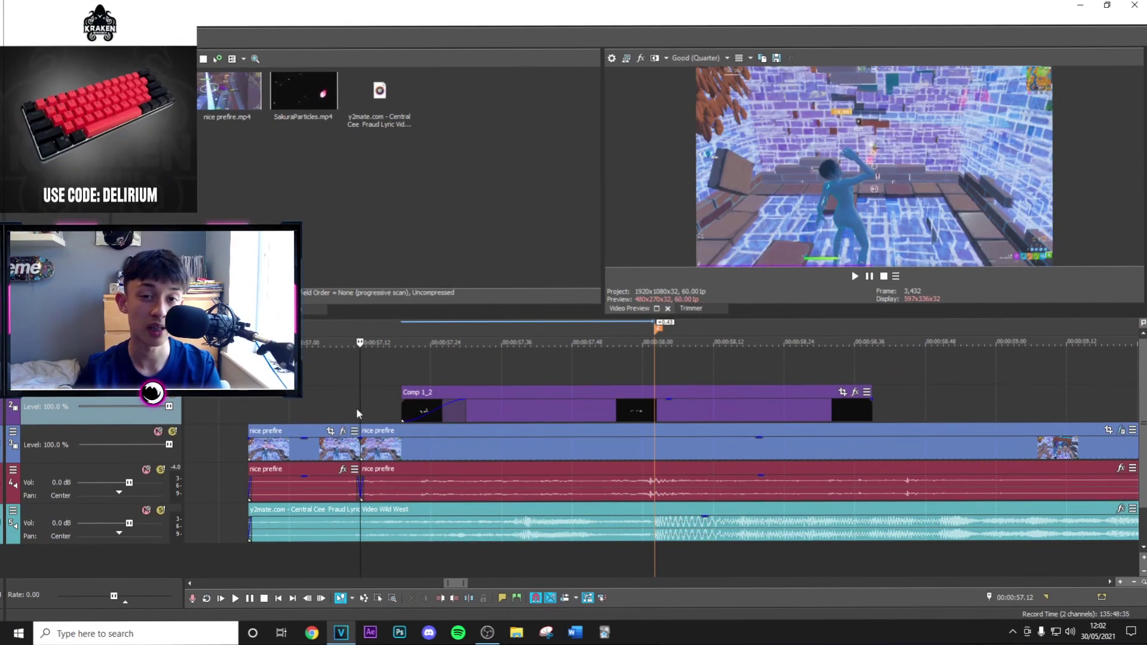
left_click(436, 377)
left_click(511, 373)
left_click_drag(555, 377, 650, 373)
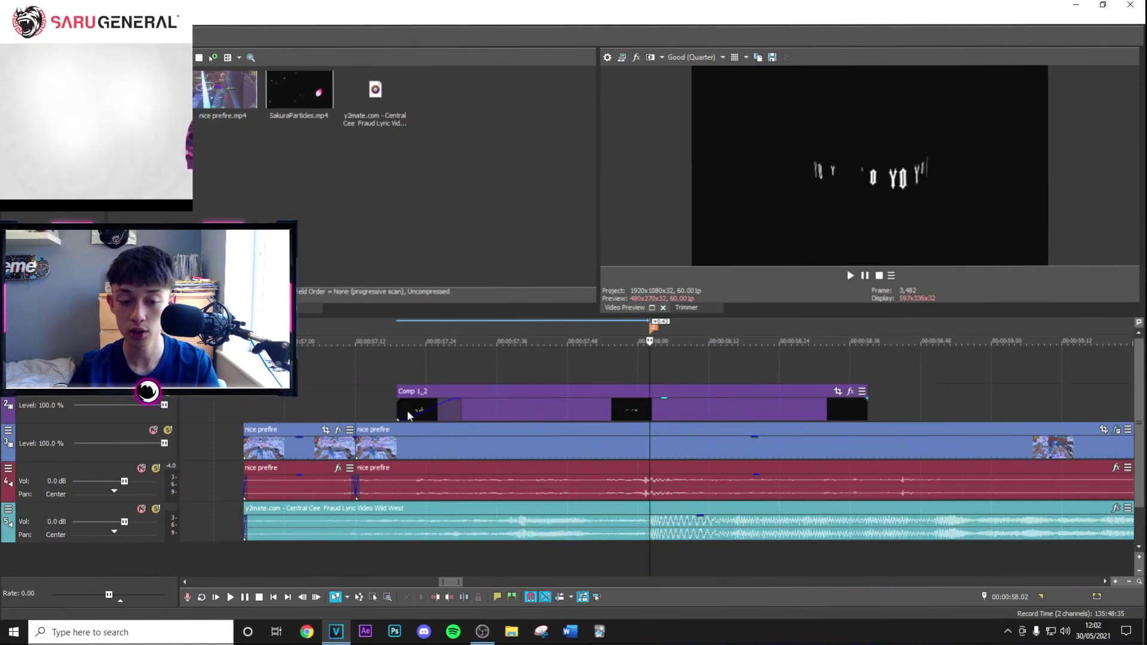
scroll(671, 407, "up", 2)
Cut Comp 1_2 at 58.03, delete the end piece and add a short fade-out.
left_click(662, 383)
right_click(704, 405)
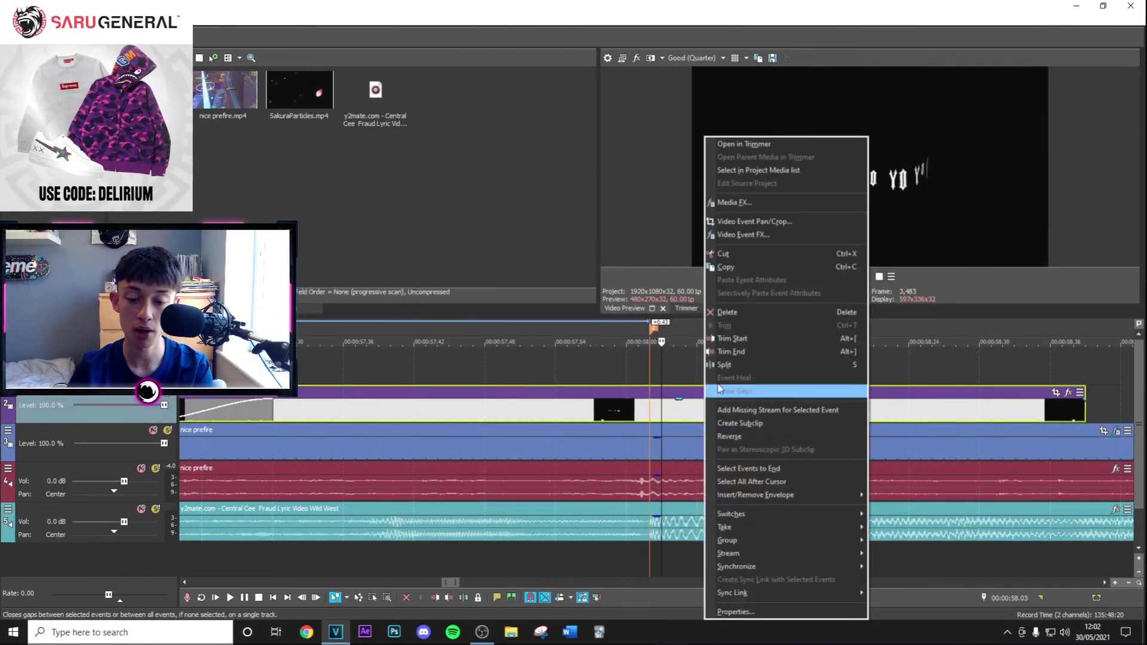
left_click(720, 364)
key("Delete")
left_click_drag(659, 394, 605, 396)
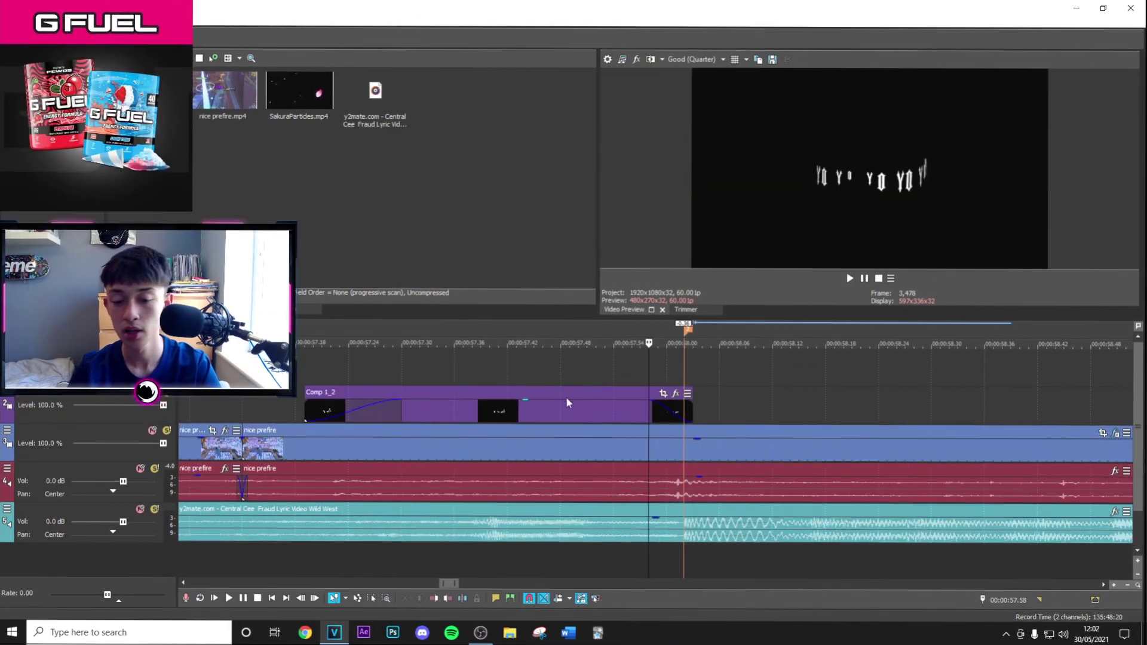
left_click(482, 389)
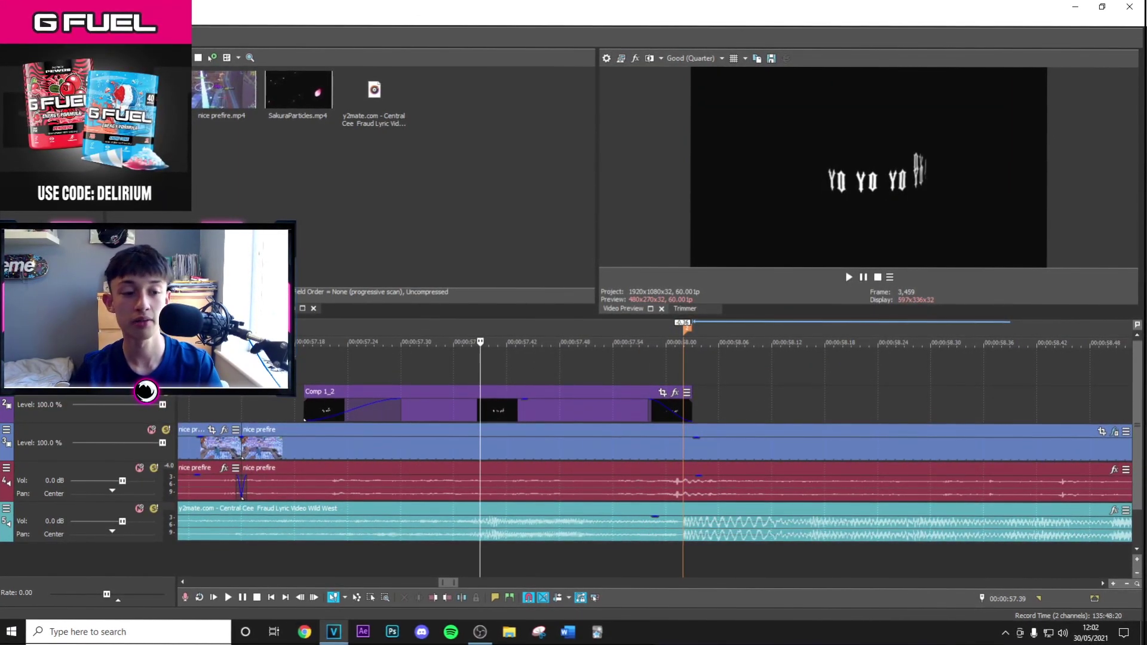
left_click(675, 393)
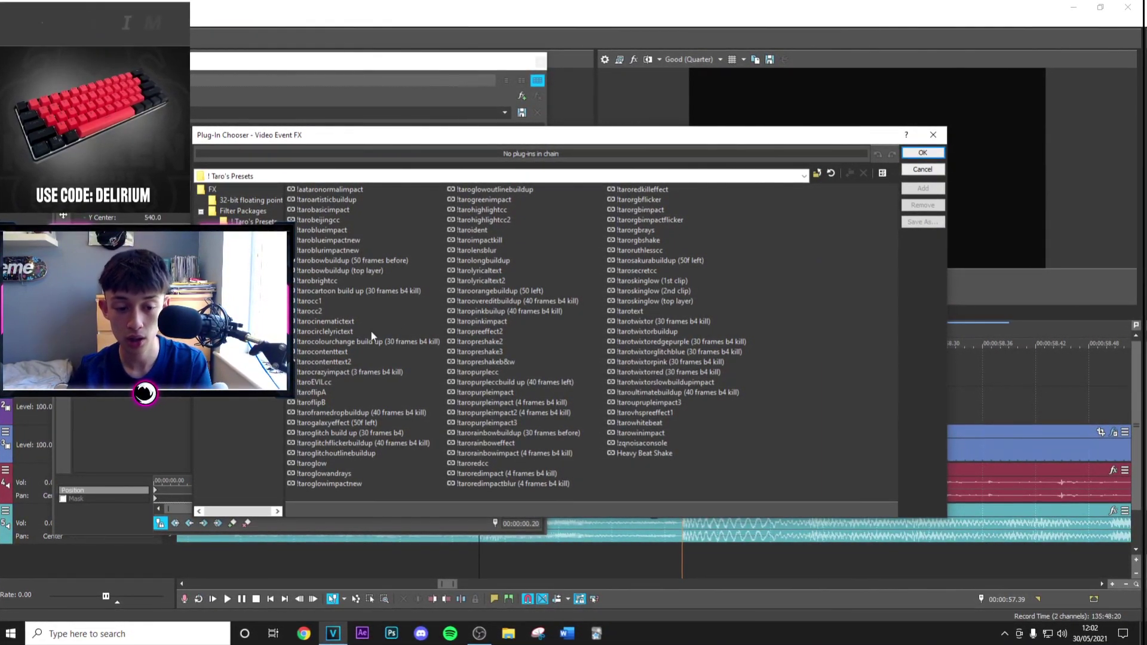
Apply the !tarocirclelyrictext preset to Comp 1_2 and play back from 57.35.
left_click(317, 330)
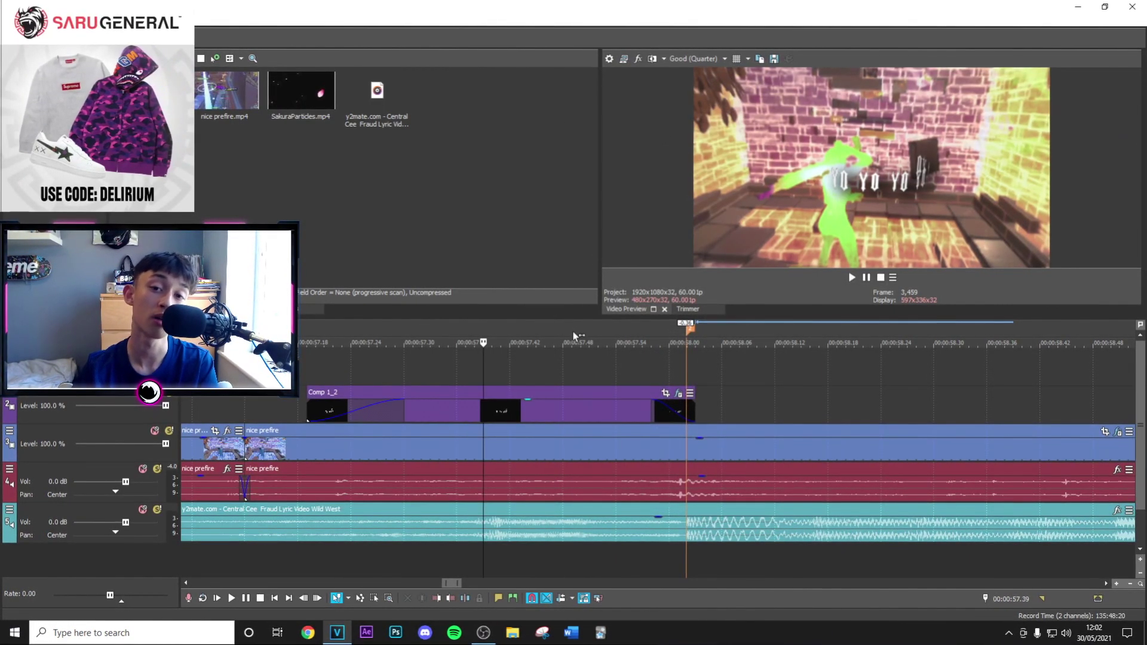
left_click(472, 382)
left_click(462, 379)
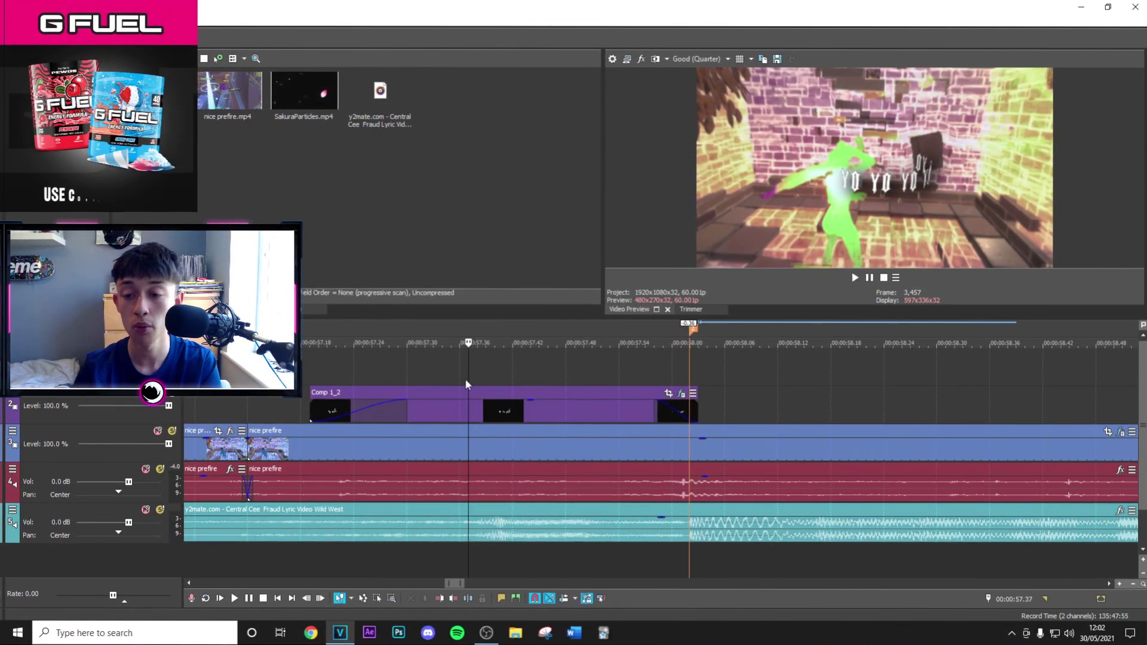
left_click(451, 379)
key("space")
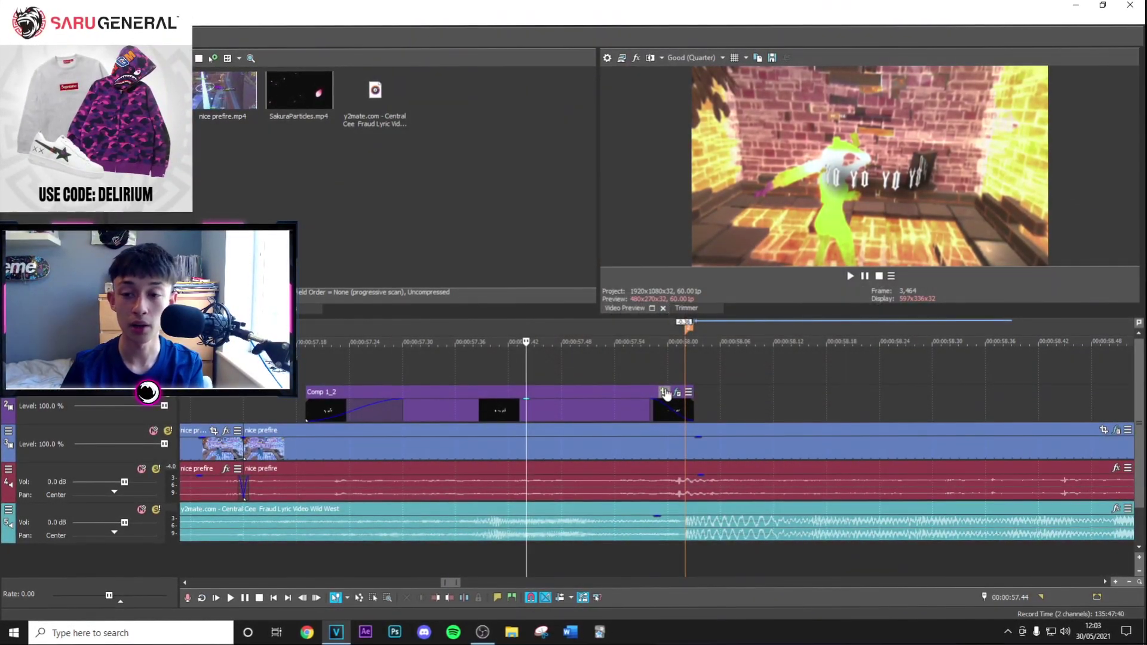
Shift Comp 1_2's pan/crop frame to Y centre 380.6 and play back the lyric section.
left_click(663, 392)
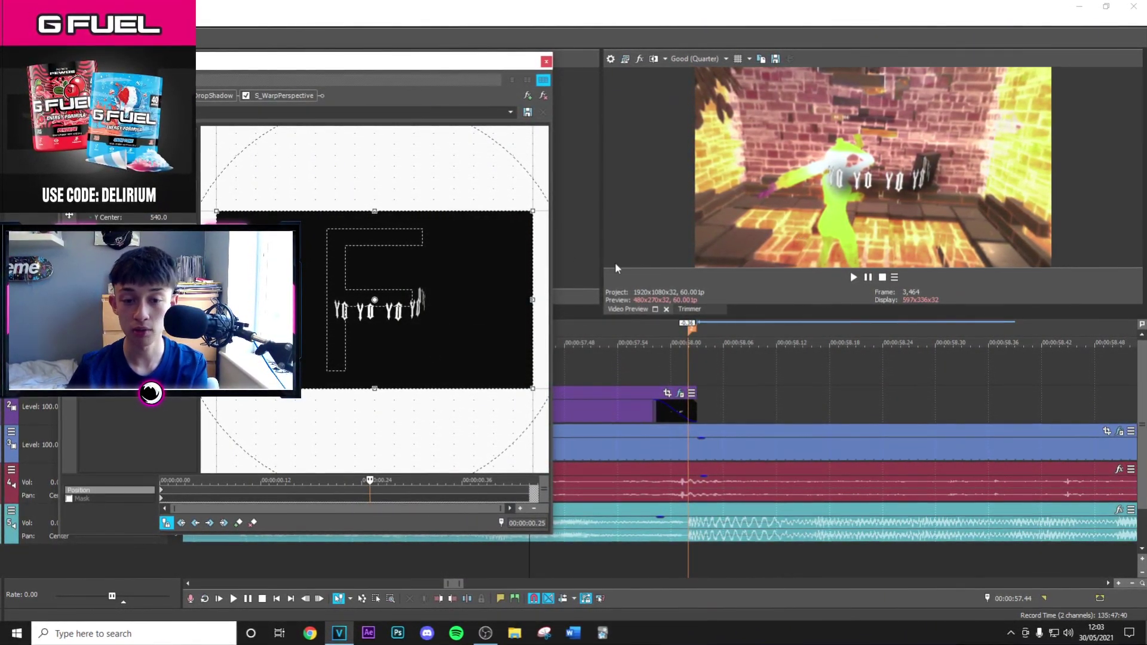
mouse_move(380, 284)
left_mouse_down()
mouse_move(382, 261)
mouse_move(350, 279)
mouse_move(381, 280)
left_mouse_up()
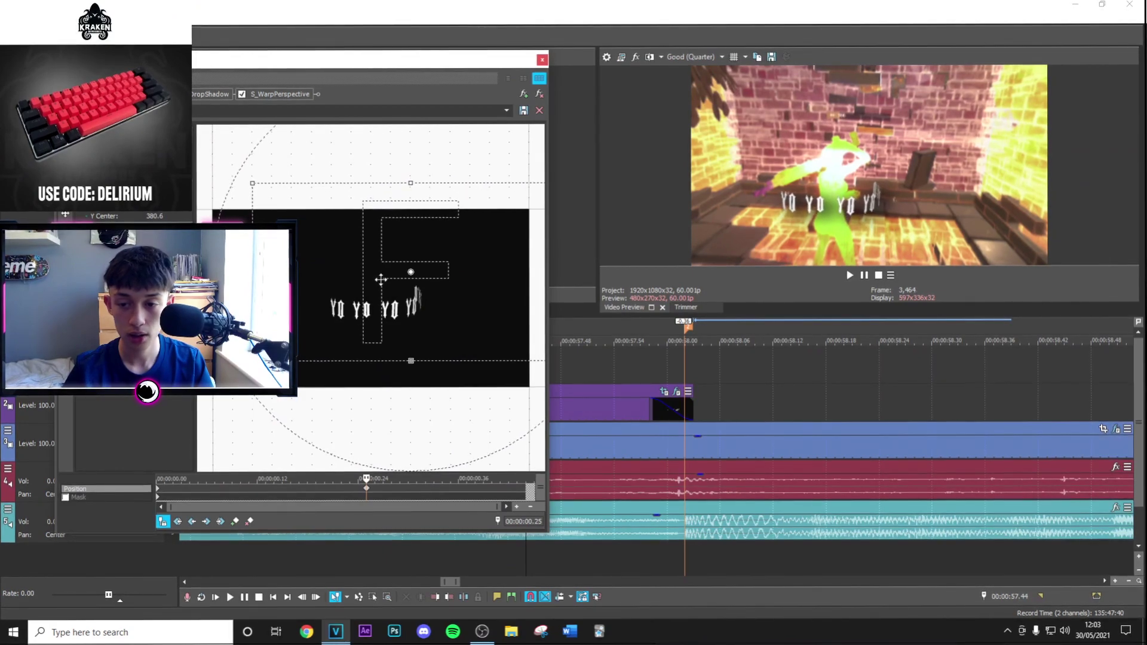
left_click(158, 493)
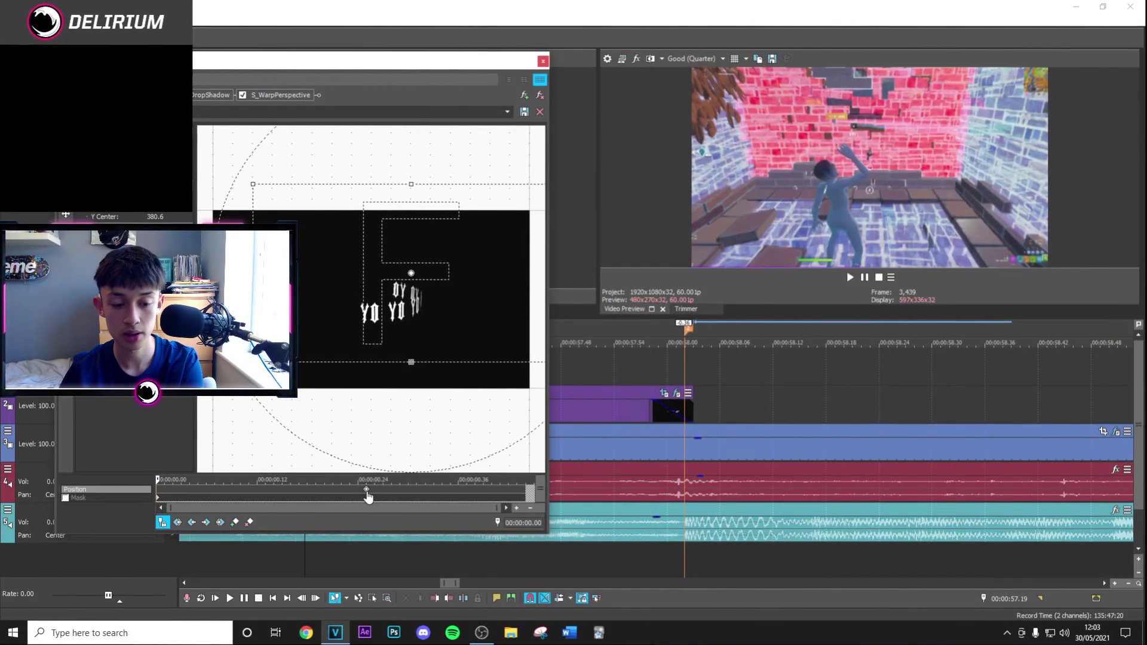
left_click(543, 61)
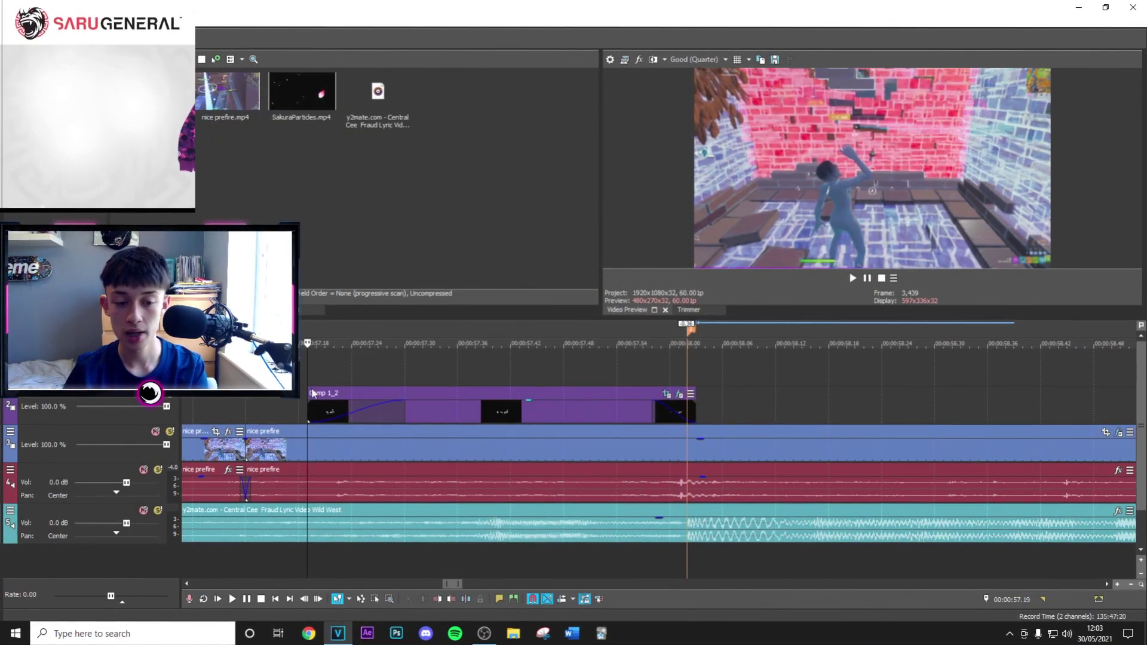
key("space")
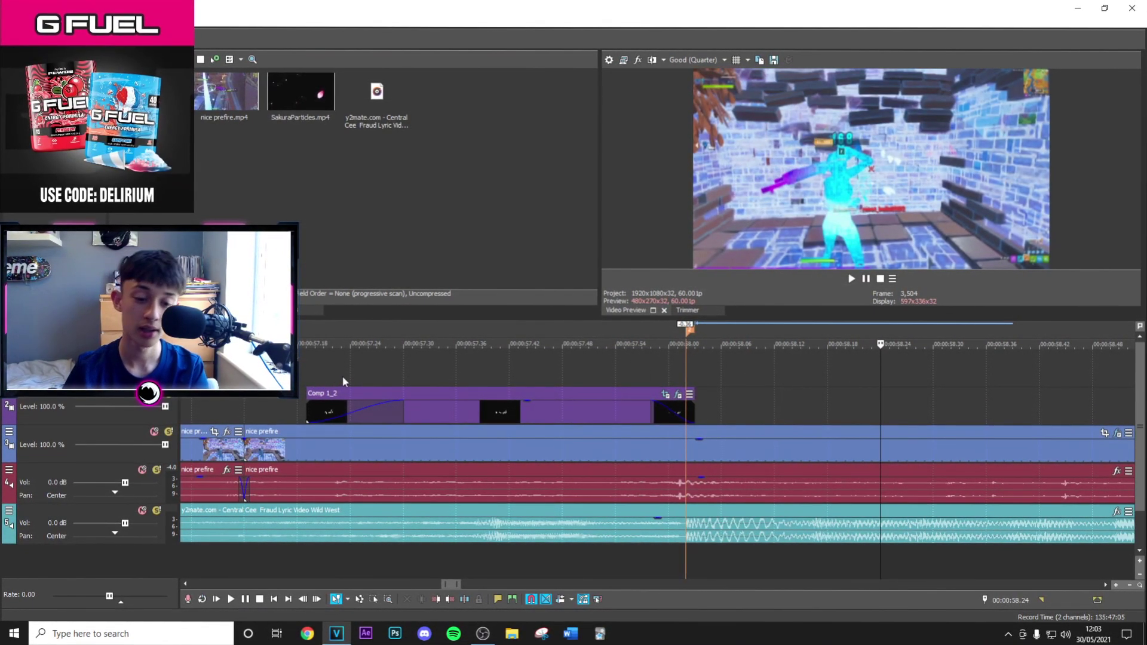
left_click(429, 390)
Add SakuraParticles.mp4 on a new track above the others and delete its audio track.
left_click(281, 113)
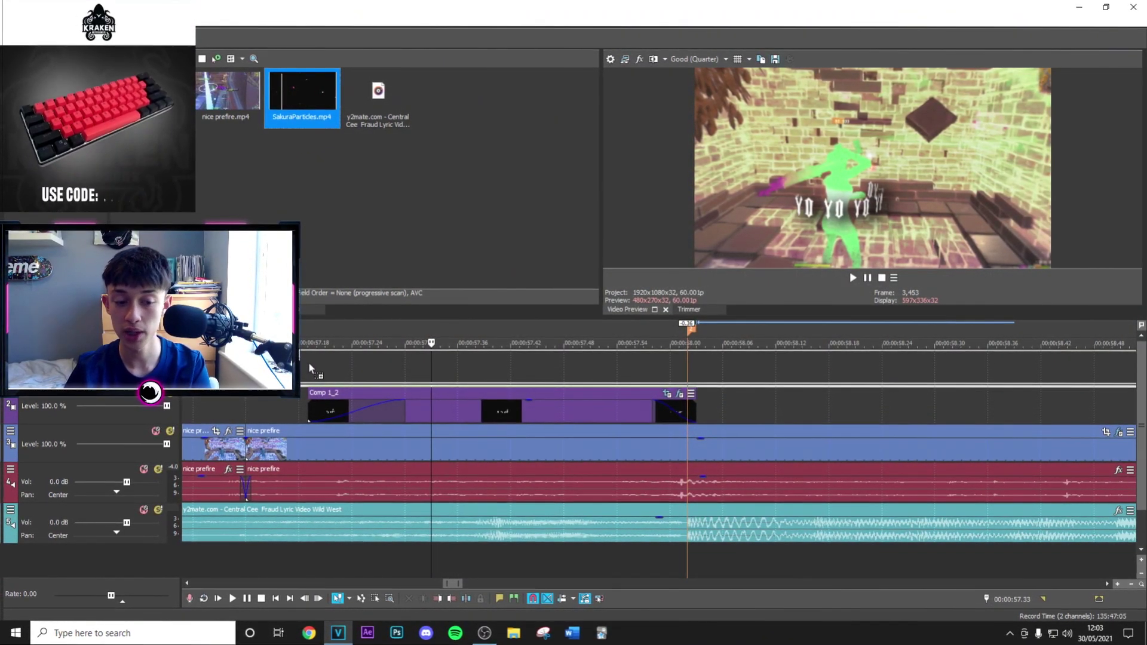
left_click_drag(310, 364, 312, 364)
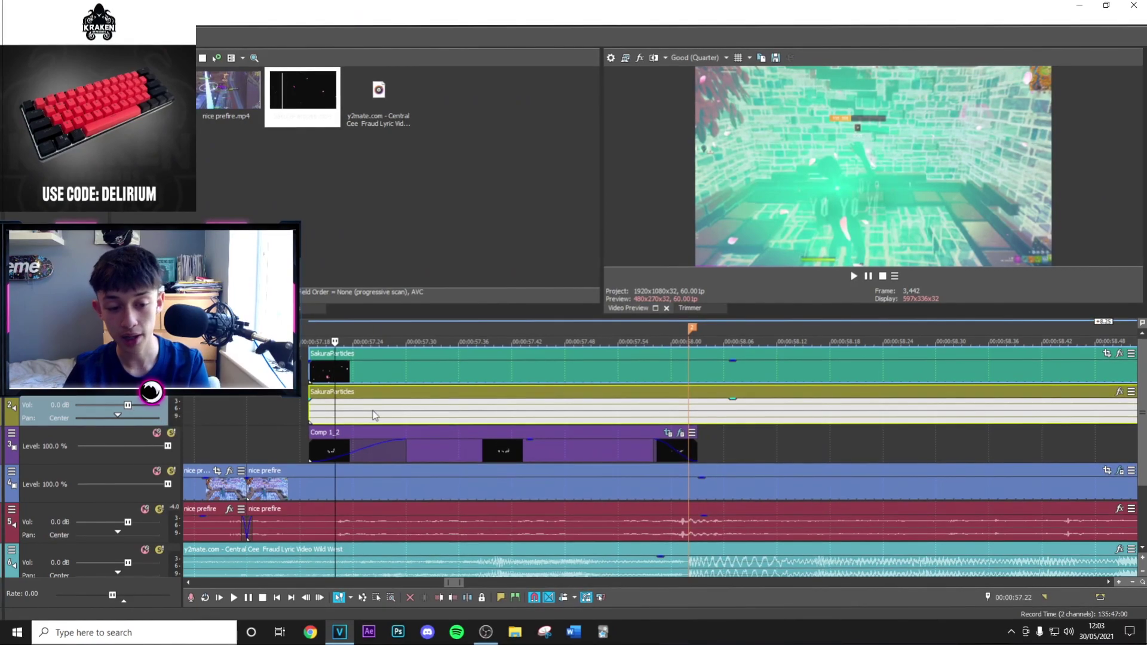
left_click(119, 399)
key("Delete")
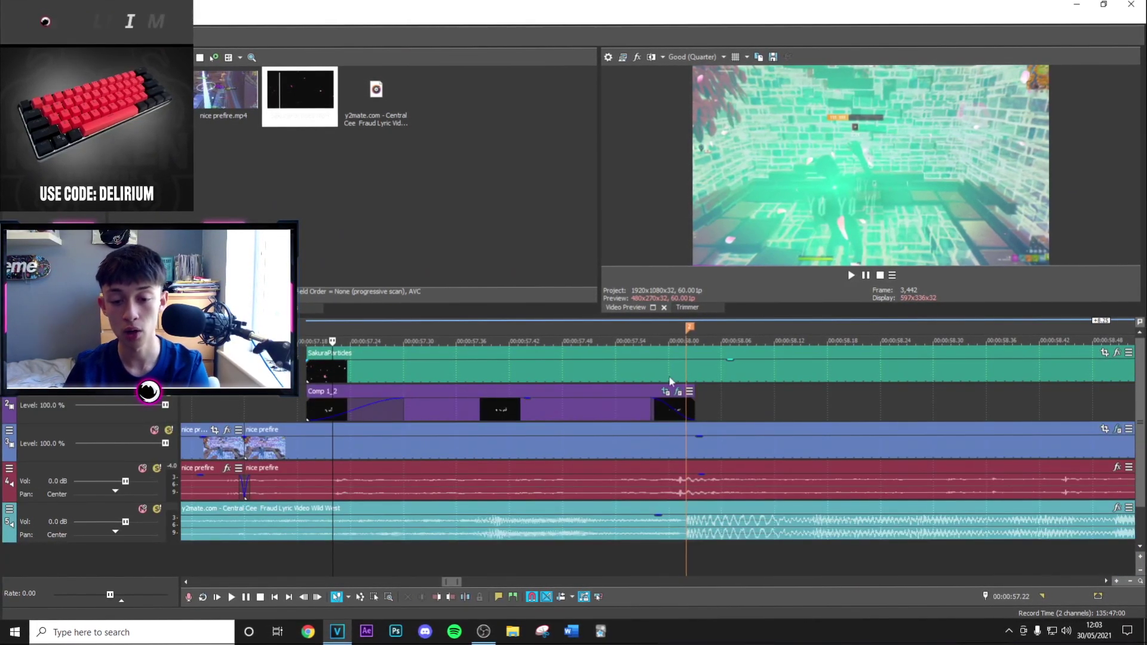
Split the particles clip, delete the first piece and line the rest up with Comp 1_2.
left_click(662, 371)
left_click(756, 375)
scroll(754, 378, "down", 1)
left_click(761, 375)
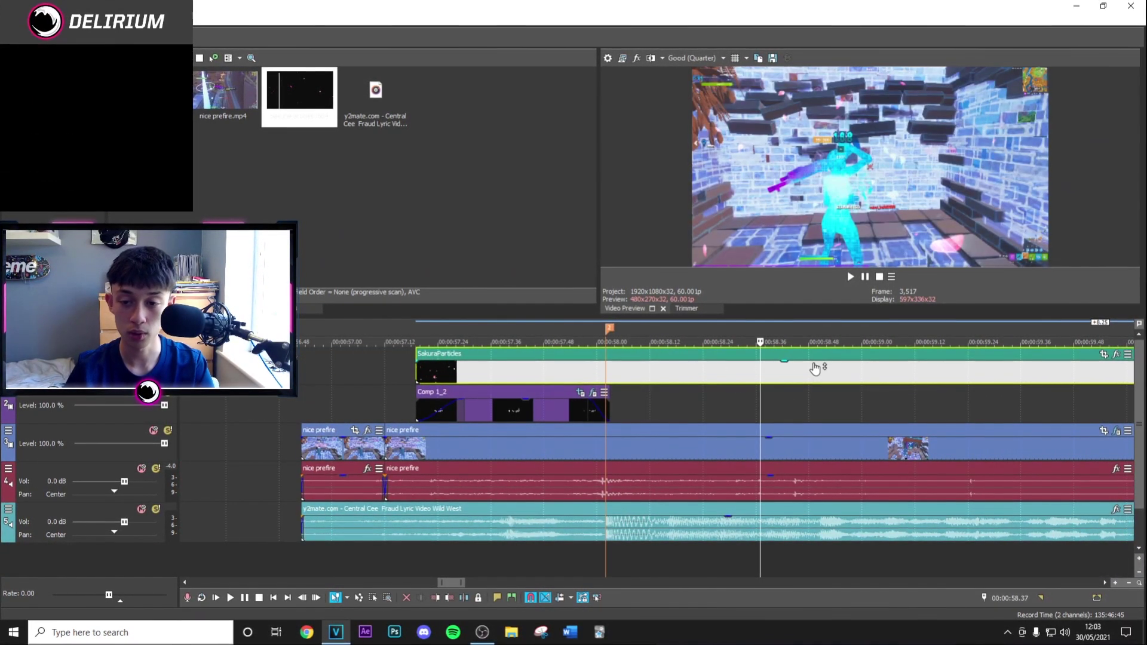
left_click(783, 377)
key("s")
left_click(751, 377)
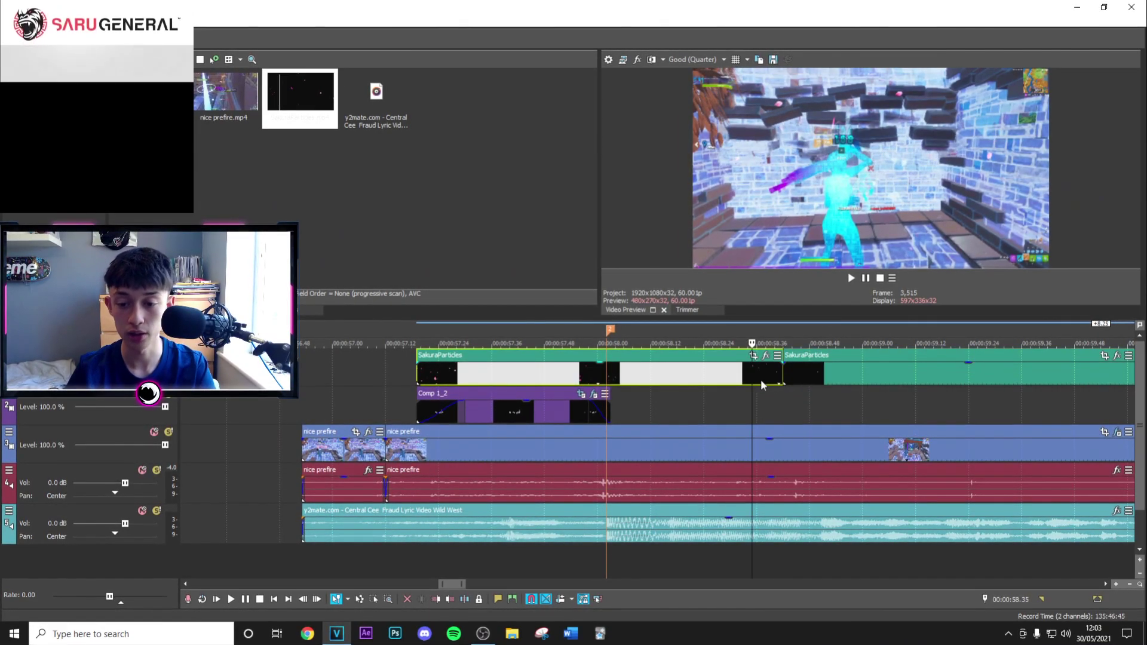
key("Delete")
left_click_drag(805, 372, 423, 364)
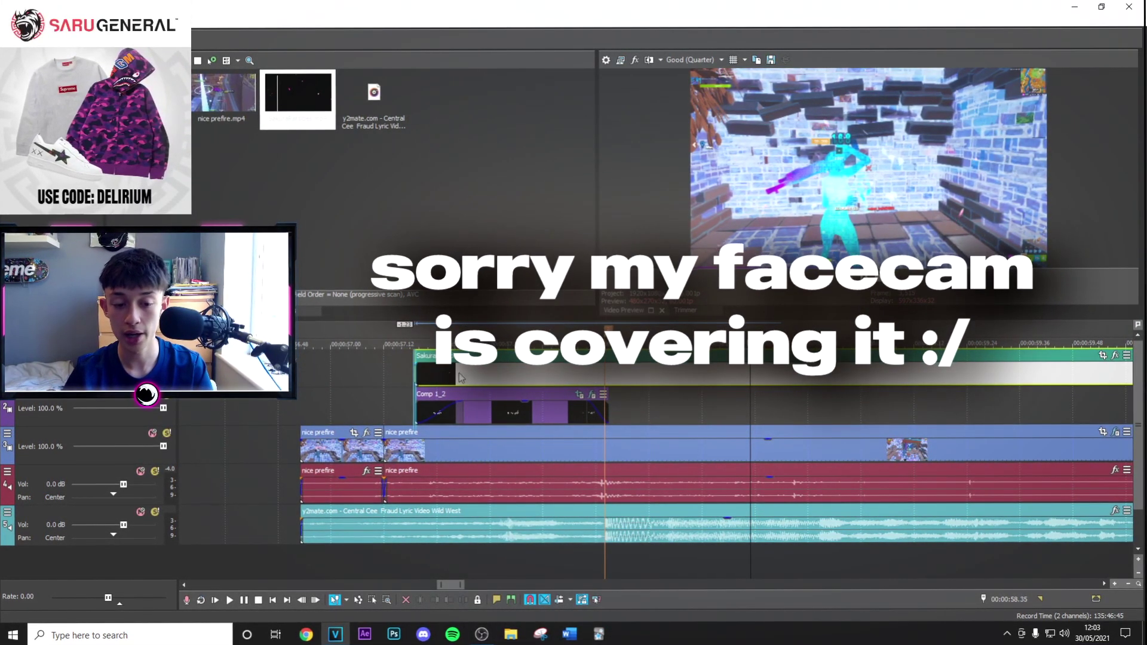
left_click(601, 373)
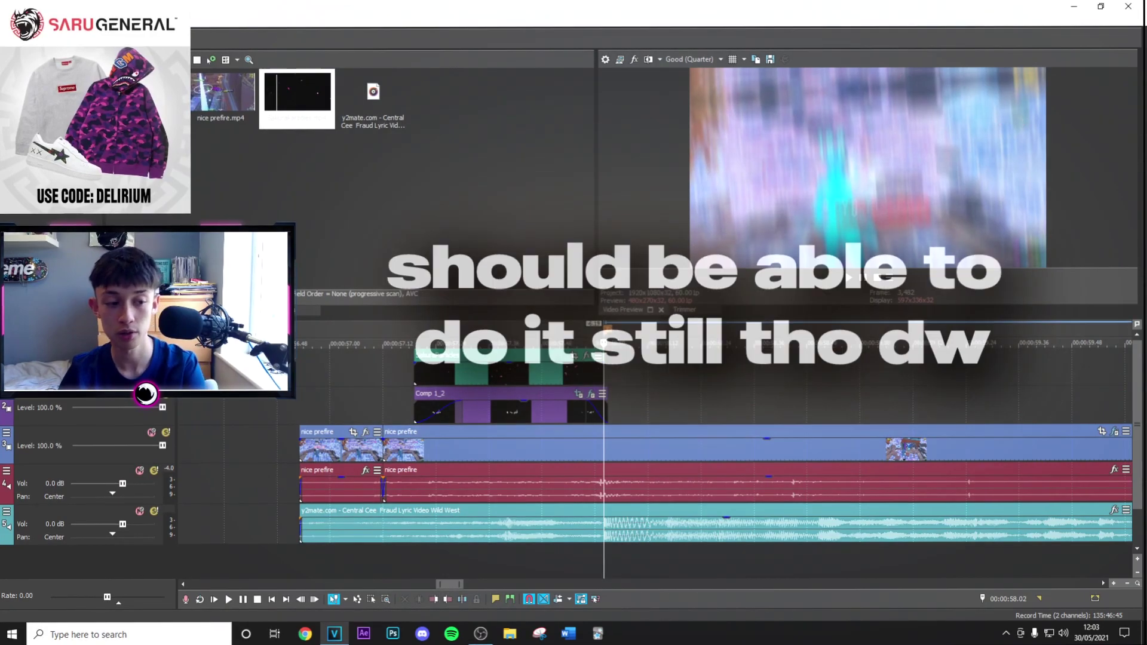
Set the particles track's compositing mode to Screen, add a fade-in and extend its end slightly.
left_click(6, 356)
mouse_move(65, 423)
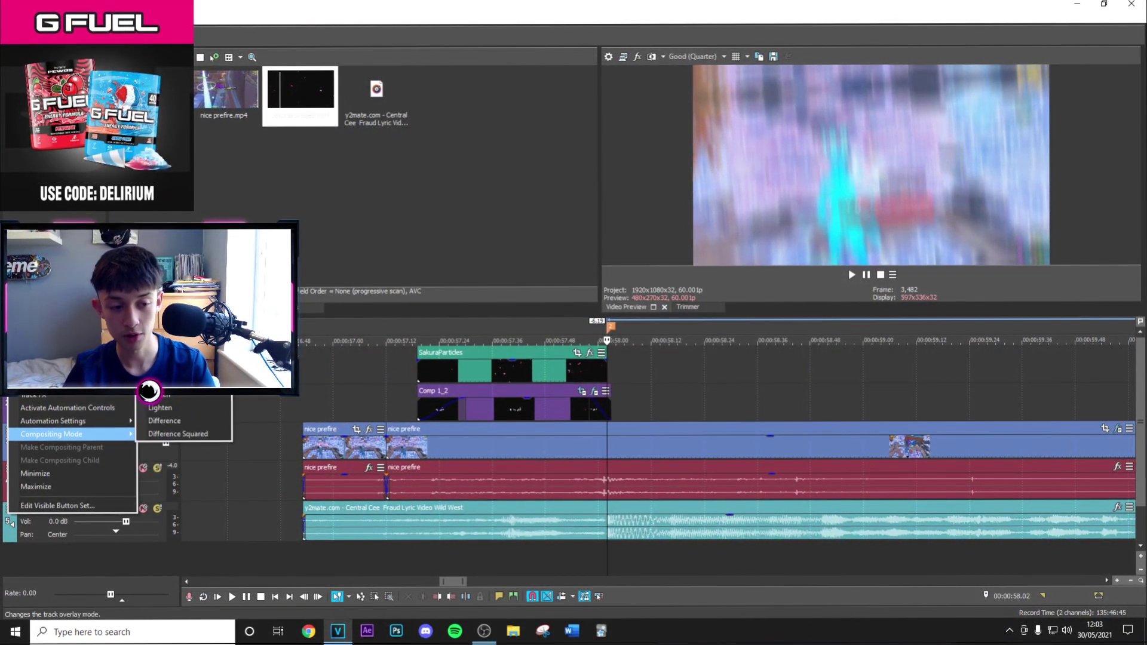
left_click(502, 373)
left_click_drag(419, 361, 460, 377)
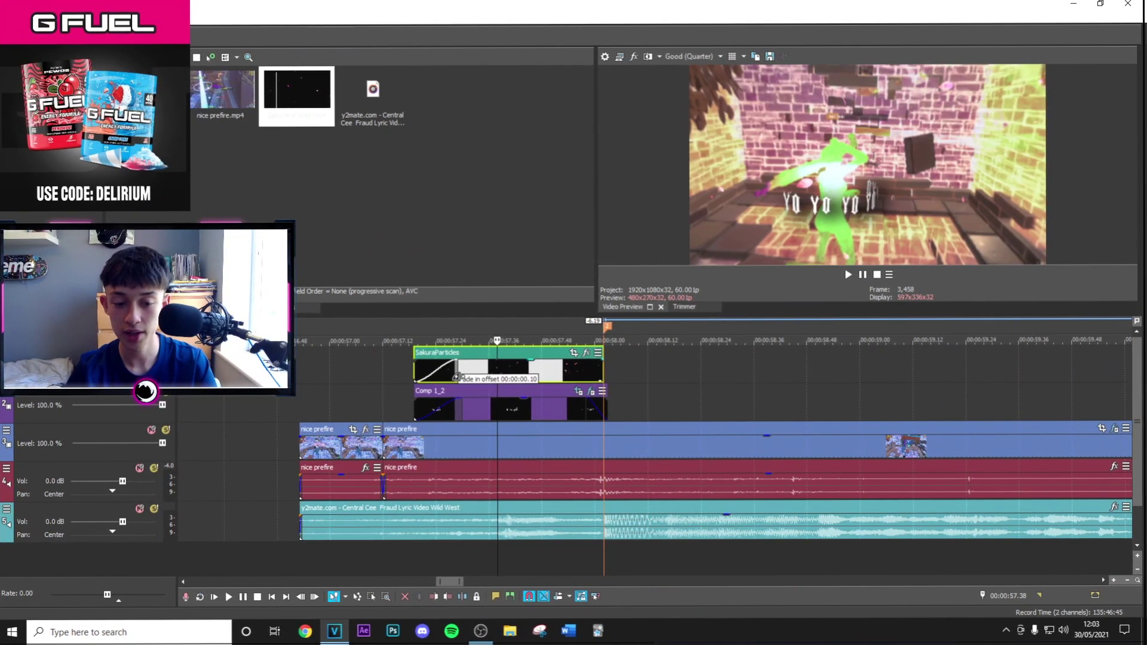
left_click_drag(599, 364, 610, 359)
Drag a colour-correction preset onto the SakuraParticles clip and step through the section to check it.
left_click(546, 371)
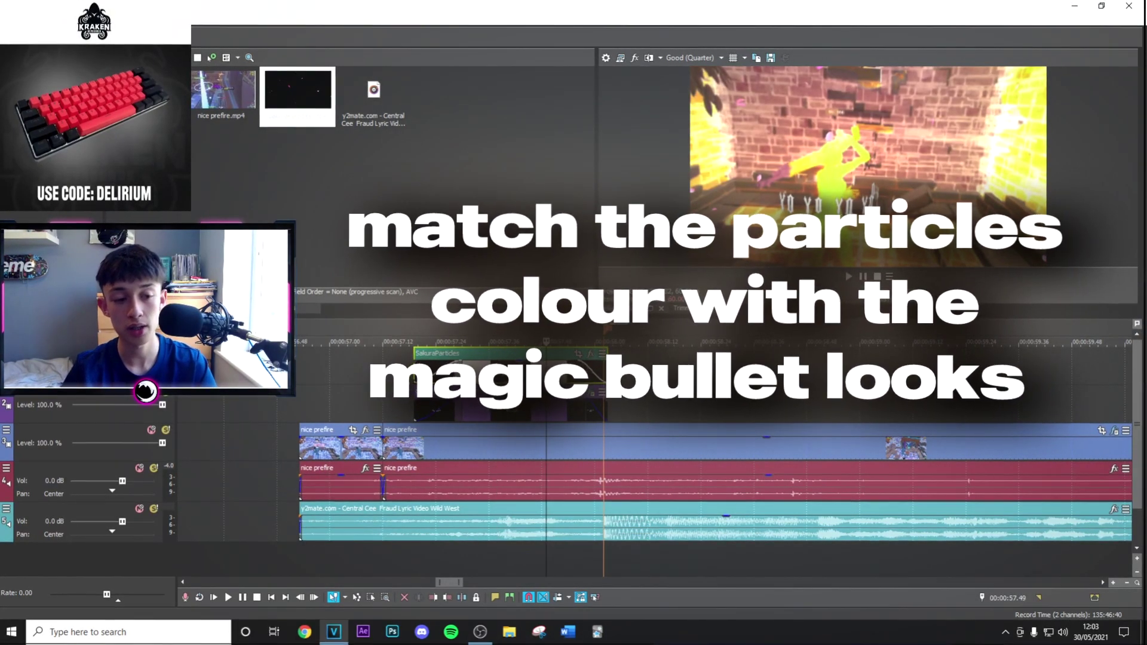
left_click(181, 309)
left_click(230, 309)
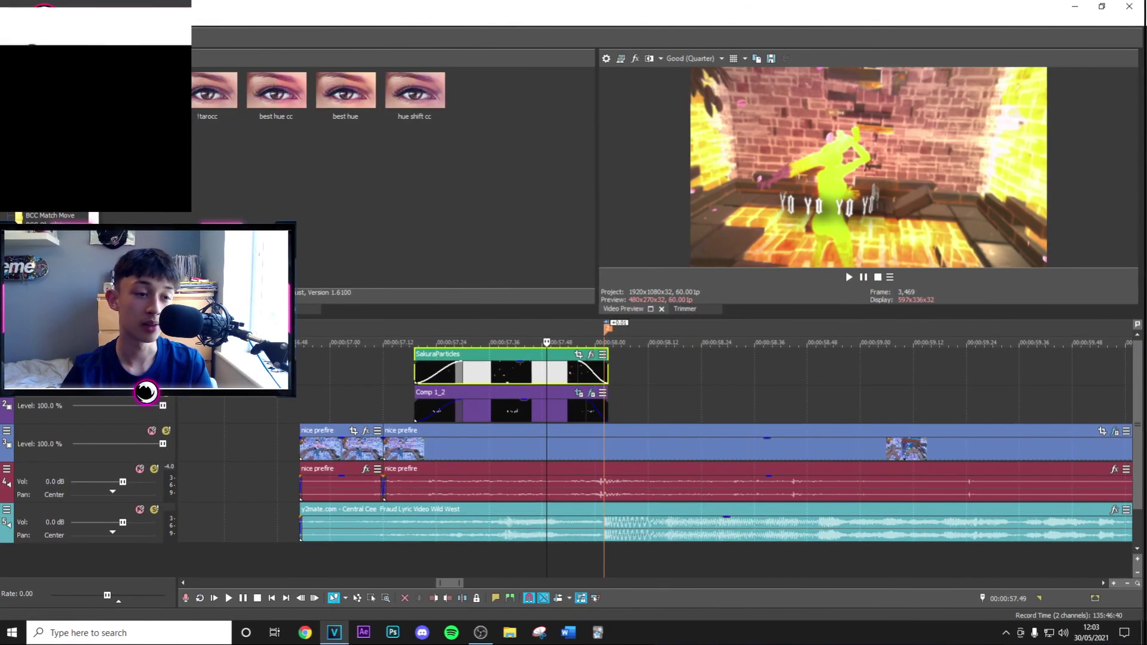
left_click_drag(147, 89, 504, 381)
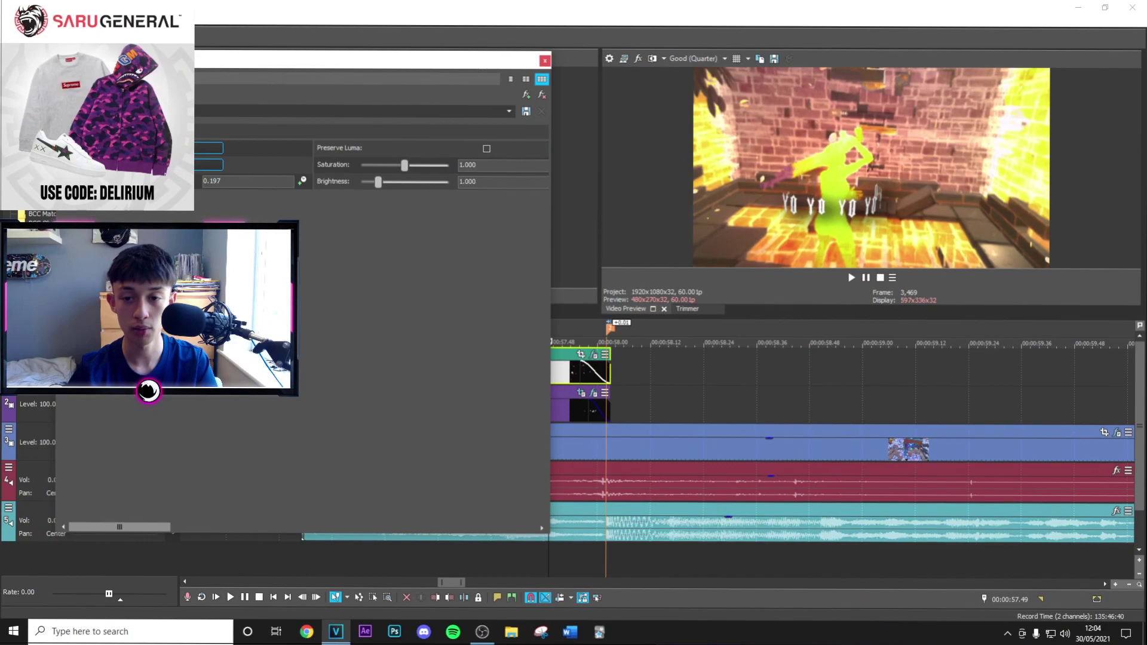
left_click(544, 60)
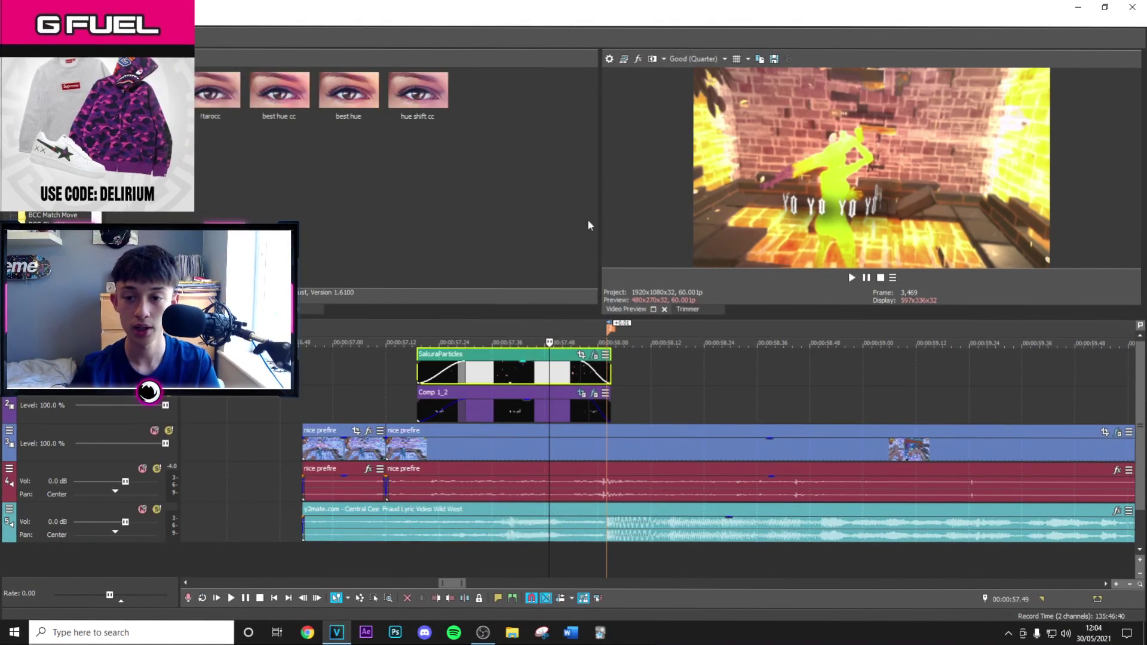
scroll(559, 377, "up", 1)
key("Right")
key("Right")
scroll(562, 373, "up", 1)
key("Right")
key("Right")
key("Right")
scroll(612, 384, "up", 2)
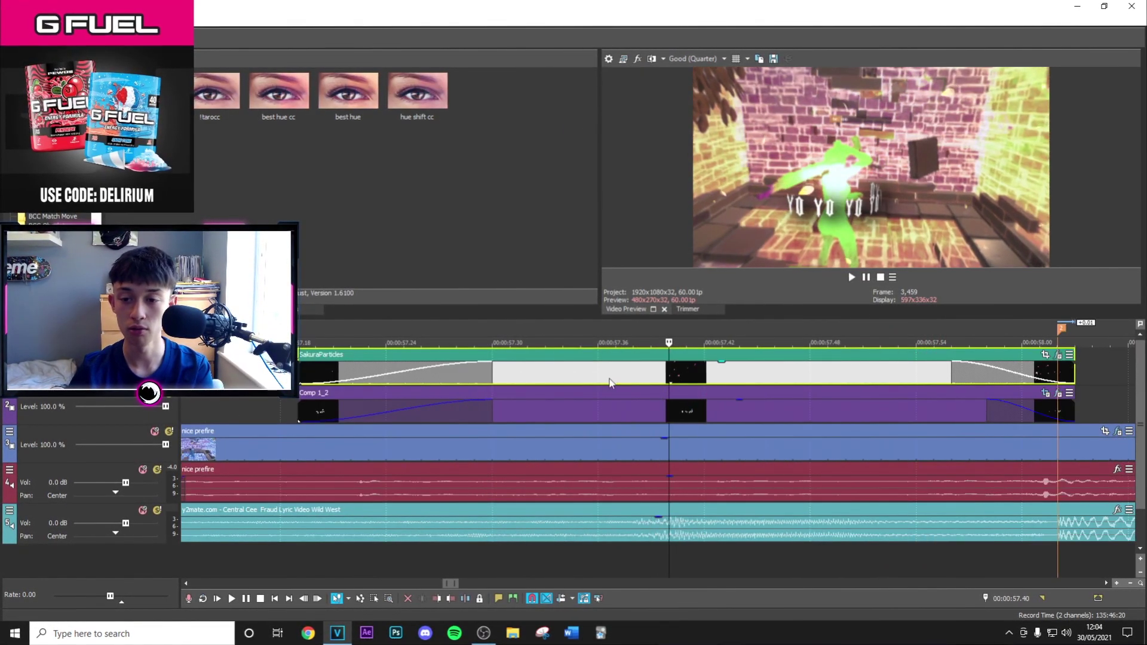